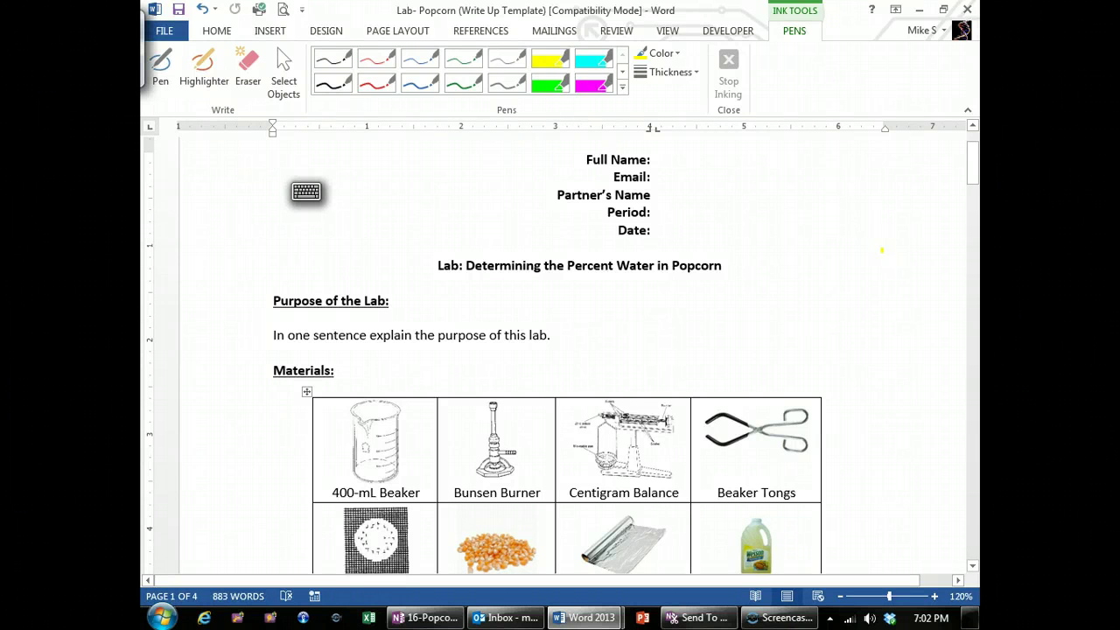
# - Highlight in yellow the blank spaces beside the five header fields, Full Name through Date, and the sentence under Purpose of the Lab
pyautogui.doubleClick(660, 159)
pyautogui.click(552, 64)
pyautogui.click(551, 61)
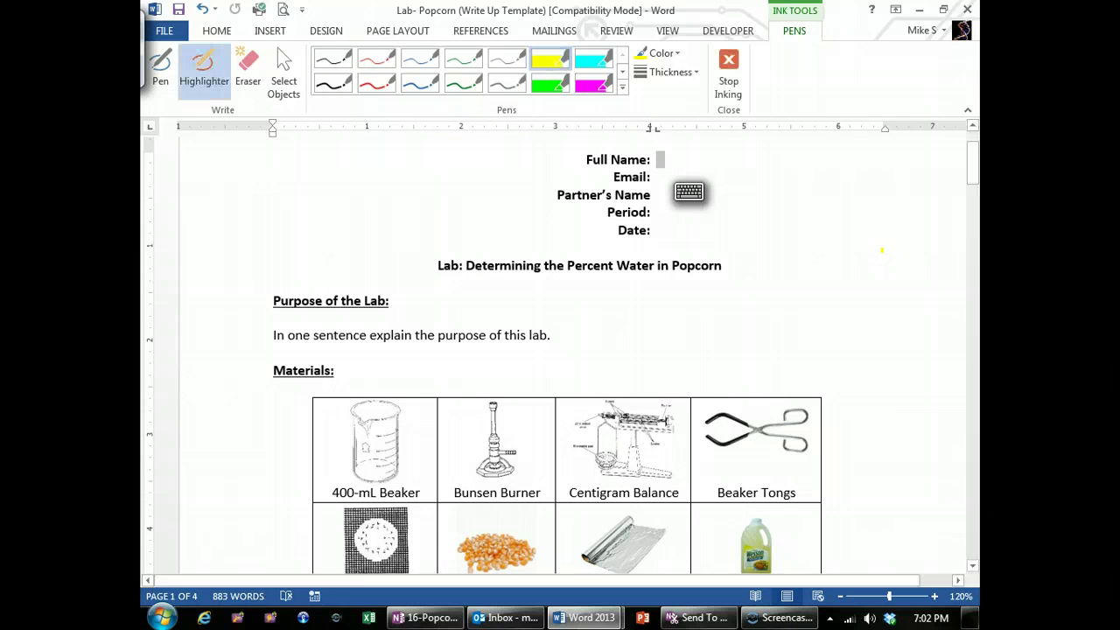
pyautogui.moveTo(658, 160)
pyautogui.mouseDown()
pyautogui.moveTo(702, 160)
pyautogui.moveTo(708, 182)
pyautogui.moveTo(658, 201)
pyautogui.moveTo(709, 213)
pyautogui.moveTo(662, 231)
pyautogui.moveTo(698, 232)
pyautogui.mouseUp()
pyautogui.moveTo(273, 334); pyautogui.dragTo(559, 335)
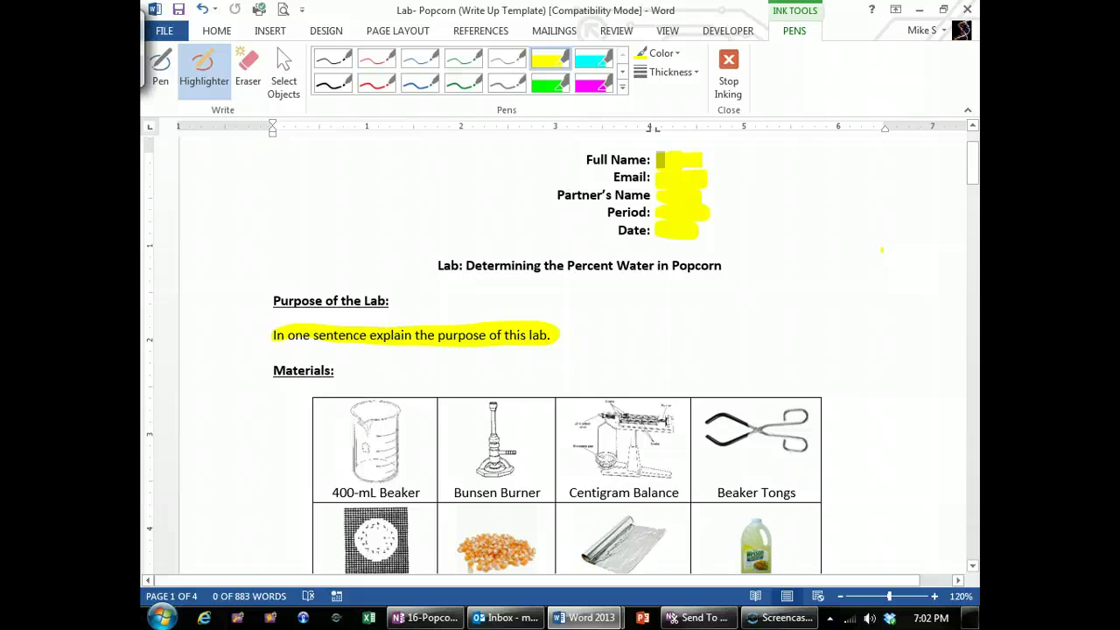
# - Circle the Figure 1 Bunsen burner setup in yellow and highlight "Beaker" in the column A and B headings of Table 1
pyautogui.moveTo(972, 163); pyautogui.dragTo(972, 205)
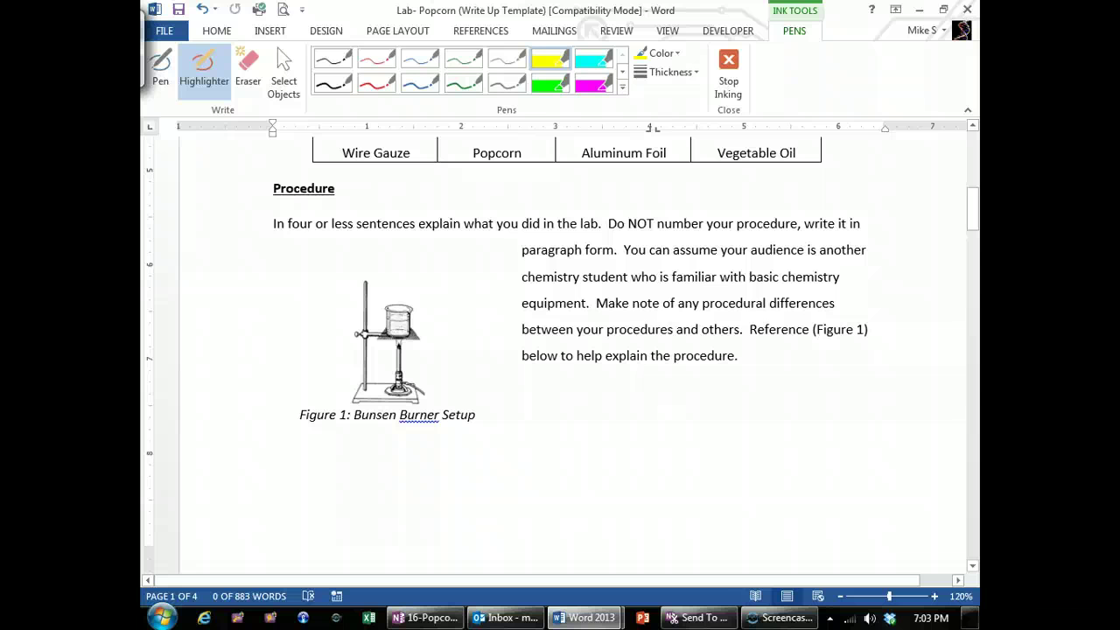
pyautogui.moveTo(404, 266)
pyautogui.mouseDown()
pyautogui.moveTo(378, 268)
pyautogui.moveTo(404, 503)
pyautogui.moveTo(419, 262)
pyautogui.moveTo(378, 284)
pyautogui.mouseUp()
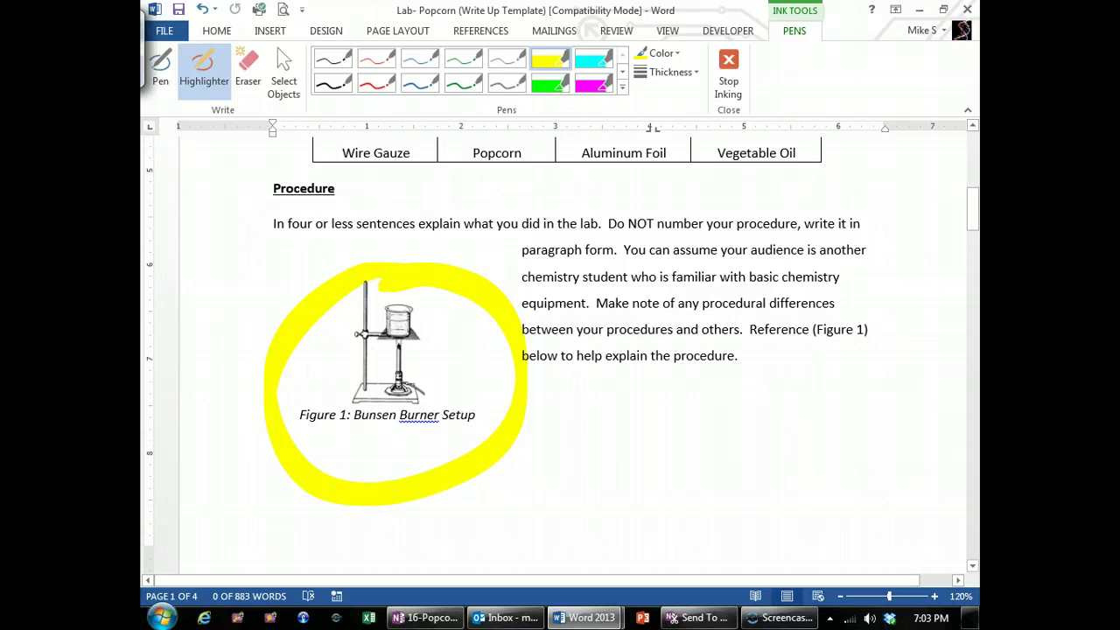
pyautogui.moveTo(972, 210); pyautogui.dragTo(973, 272)
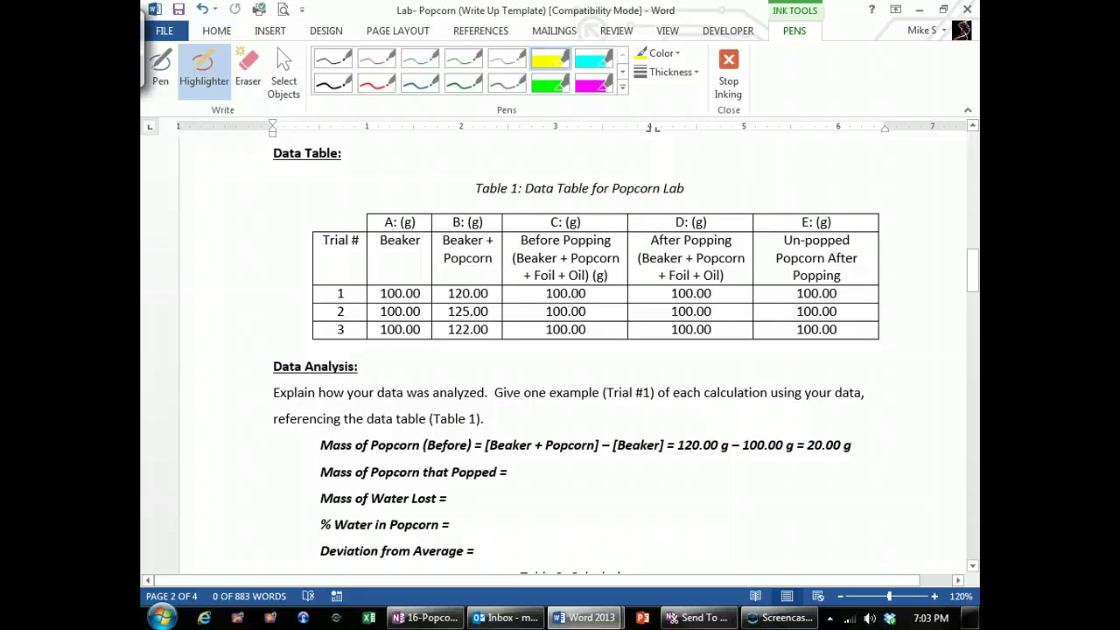
pyautogui.moveTo(379, 242); pyautogui.dragTo(492, 241)
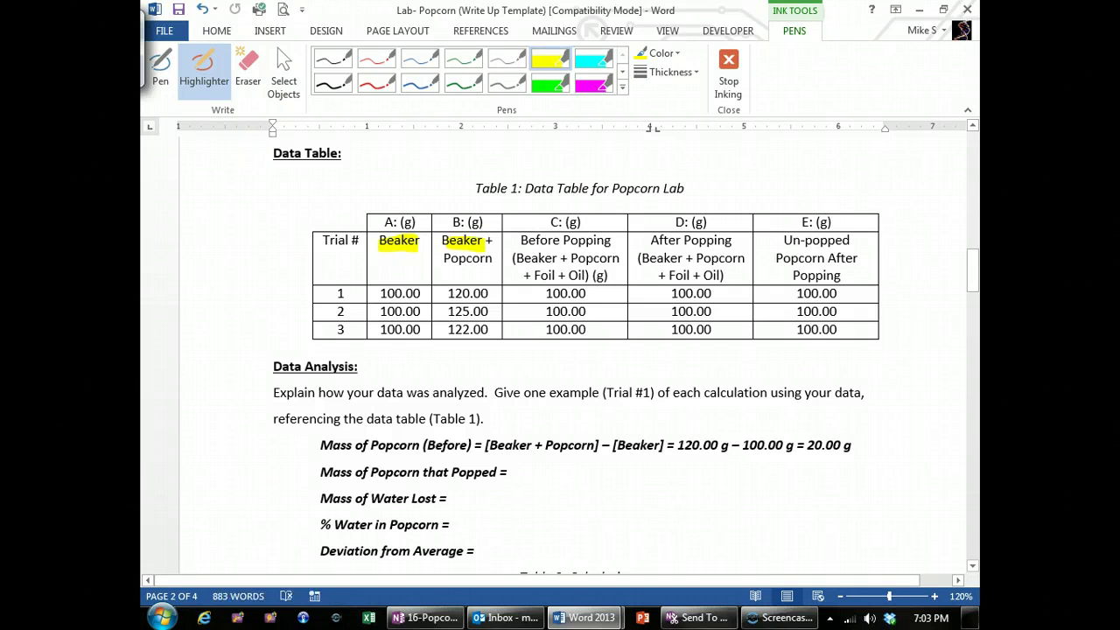
# - Highlight "Mass of Popcorn" in Table 2's B-A column heading and erase the mistaken highlight on the "Mass of Popcorn that Popped" line
pyautogui.moveTo(972, 270); pyautogui.dragTo(973, 296)
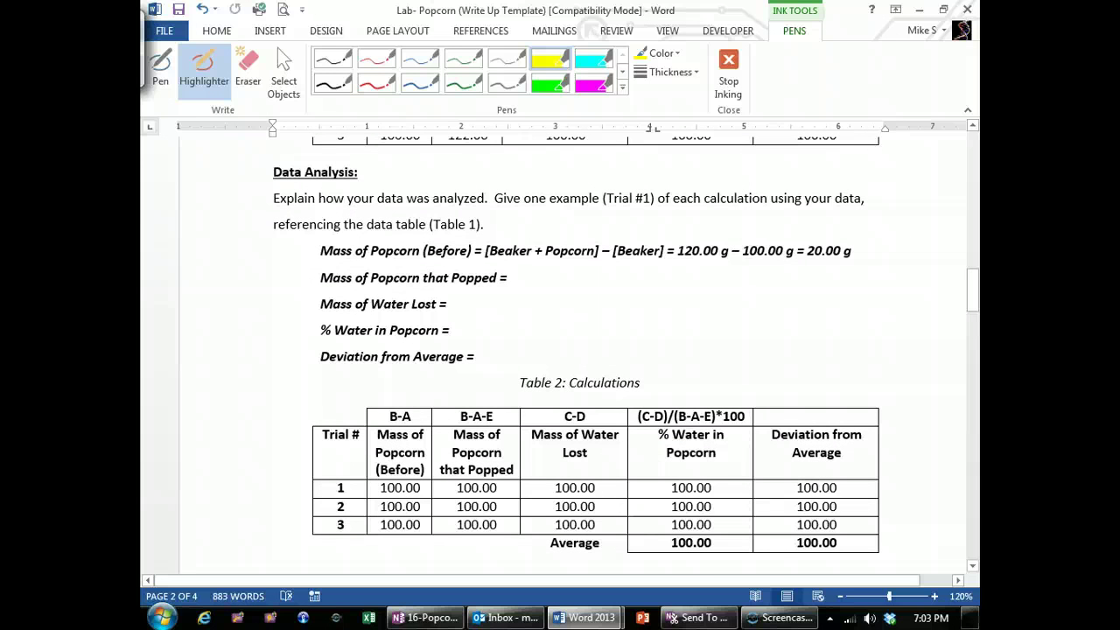
pyautogui.moveTo(973, 296); pyautogui.dragTo(973, 283)
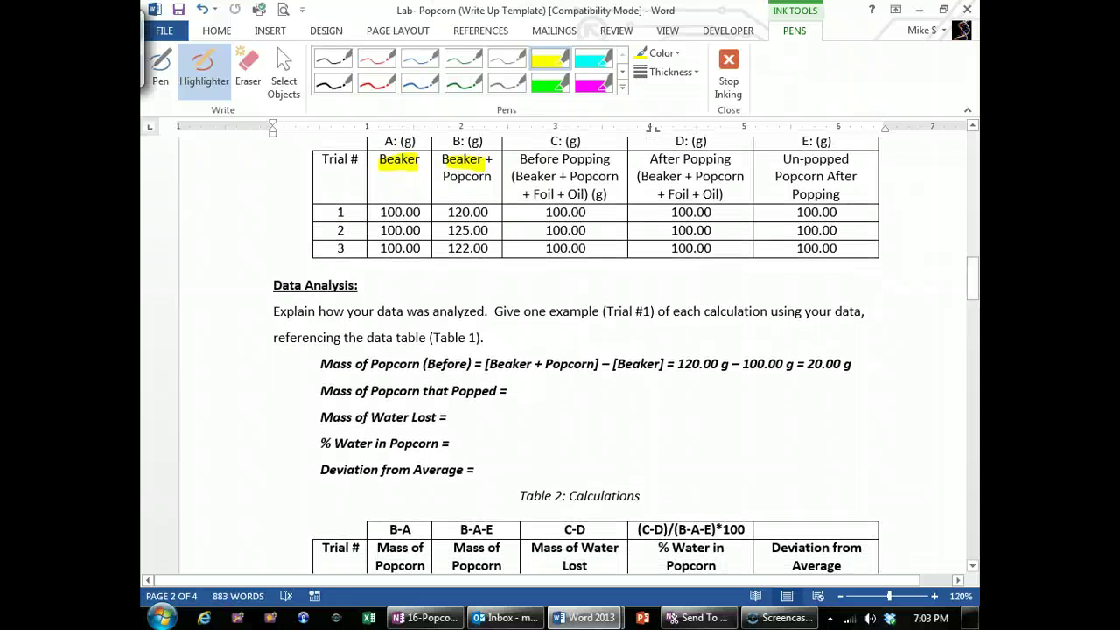
pyautogui.moveTo(321, 391); pyautogui.dragTo(495, 391)
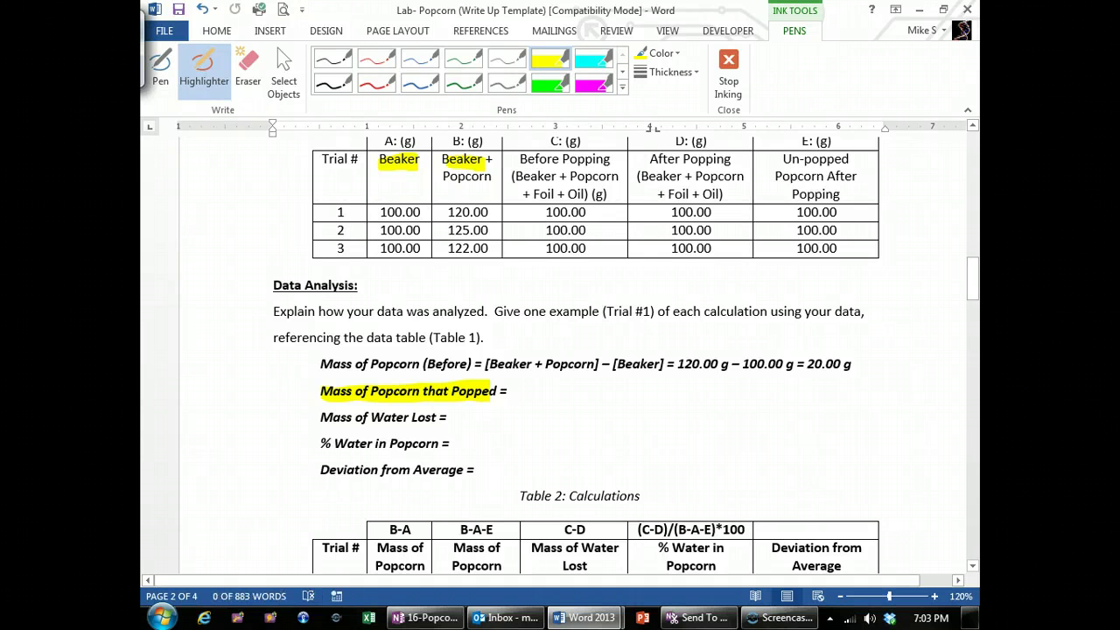
pyautogui.moveTo(372, 548)
pyautogui.mouseDown()
pyautogui.moveTo(424, 548)
pyautogui.moveTo(408, 566)
pyautogui.moveTo(427, 566)
pyautogui.mouseUp()
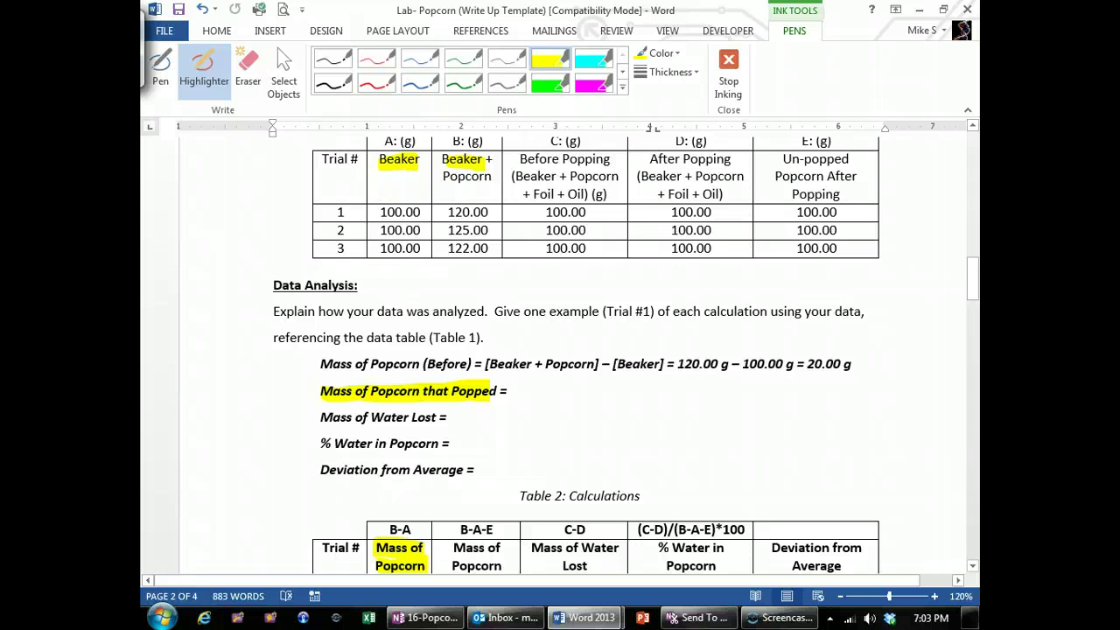
pyautogui.click(405, 391)
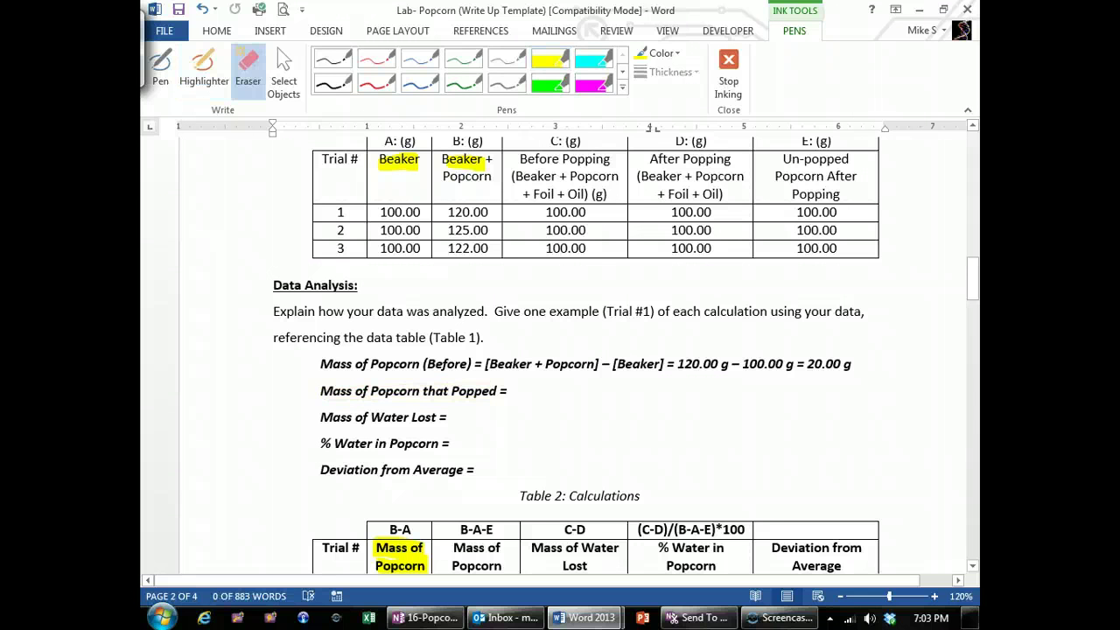
# - Highlight each part of the Mass of Popcorn (Before) calculation and the matching column A and B headings and Trial 1 values in Table 1
pyautogui.moveTo(322, 364); pyautogui.dragTo(472, 364)
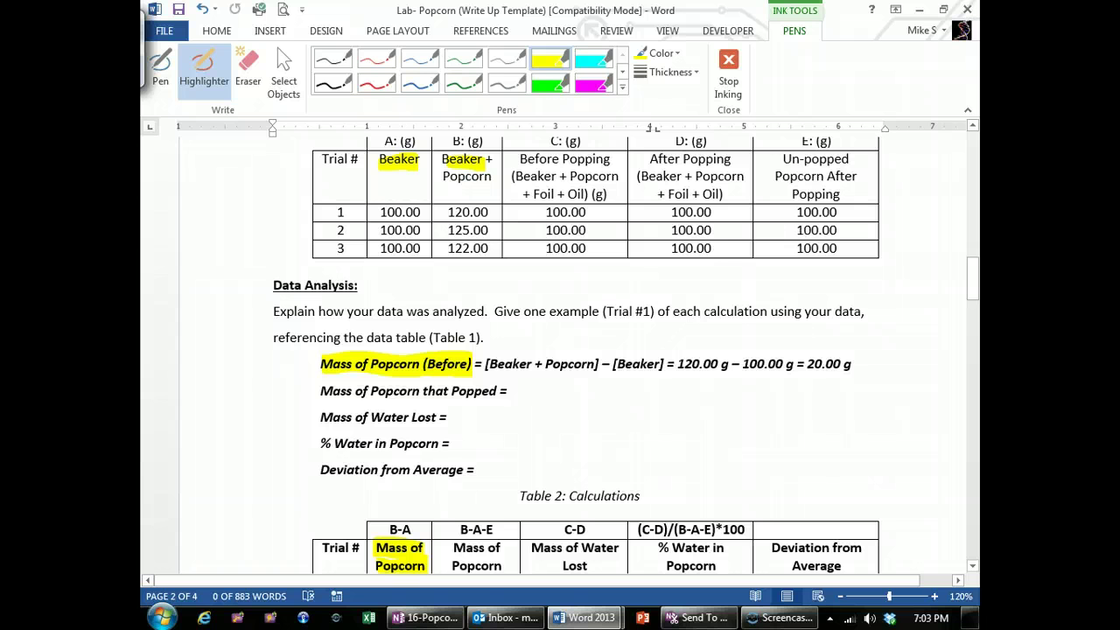
pyautogui.moveTo(487, 364); pyautogui.dragTo(585, 364)
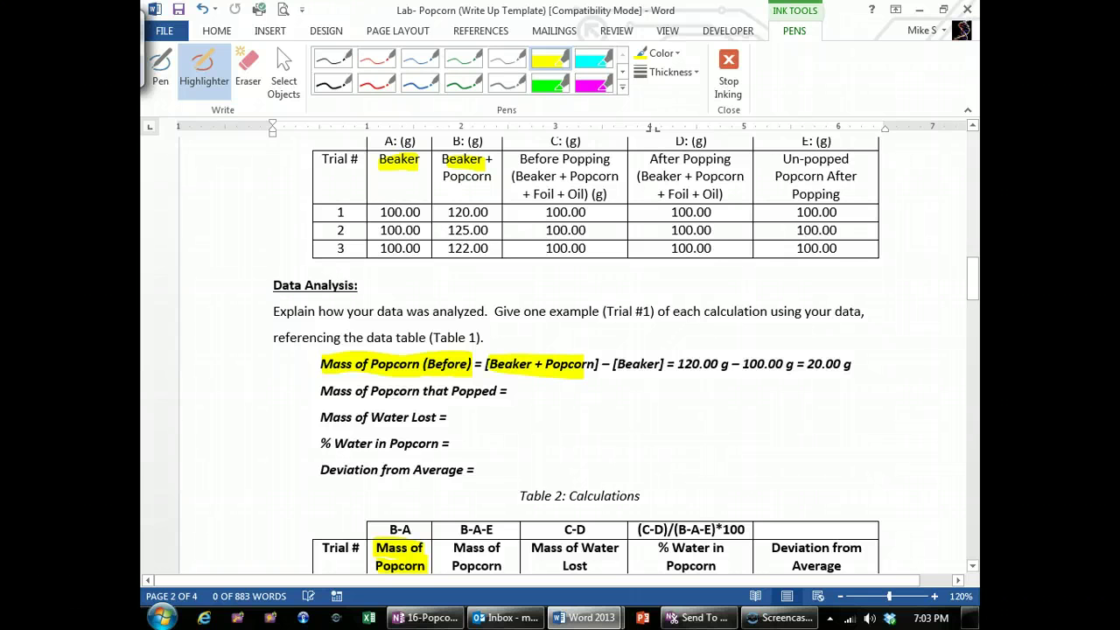
pyautogui.moveTo(444, 161); pyautogui.dragTo(487, 187)
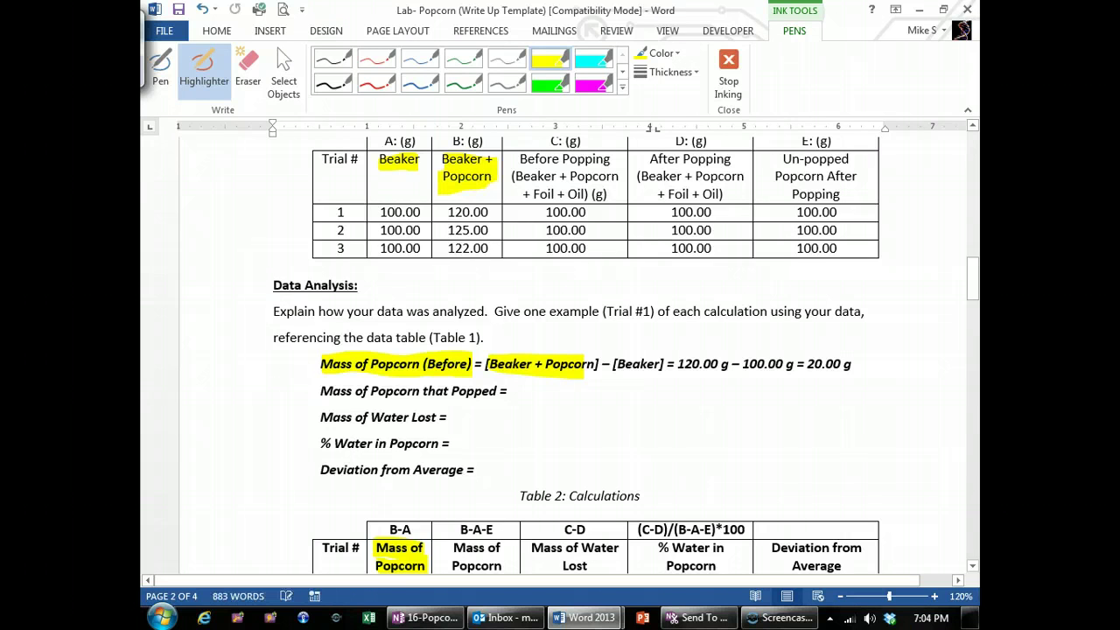
pyautogui.moveTo(616, 364); pyautogui.dragTo(671, 364)
pyautogui.moveTo(380, 174); pyautogui.dragTo(422, 170)
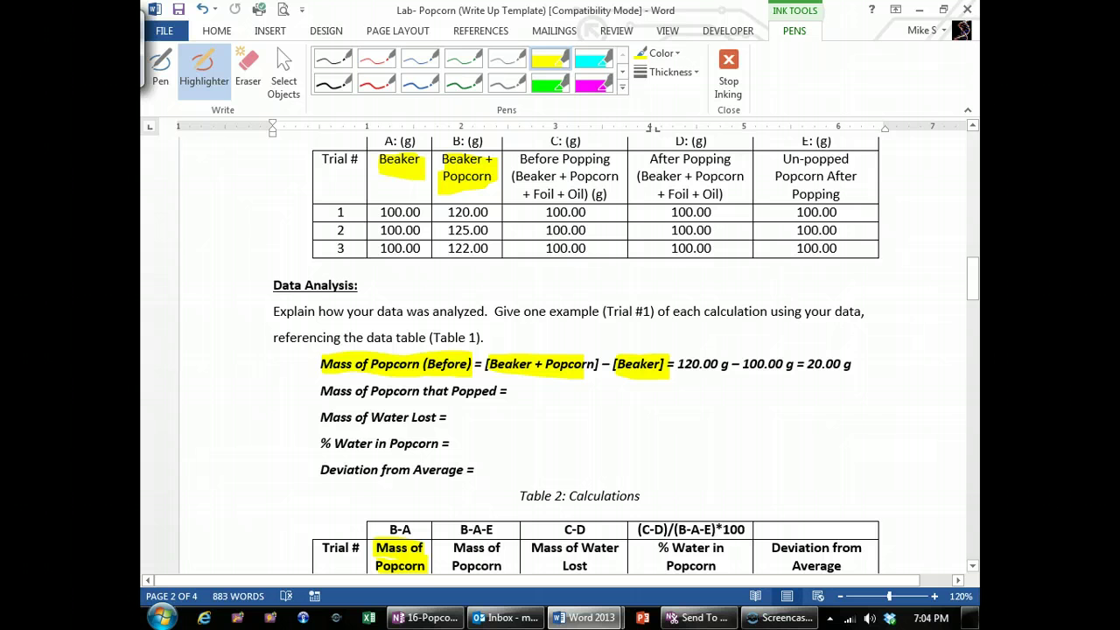
pyautogui.moveTo(448, 211); pyautogui.dragTo(503, 211)
pyautogui.moveTo(377, 212); pyautogui.dragTo(431, 212)
pyautogui.moveTo(672, 364); pyautogui.dragTo(859, 364)
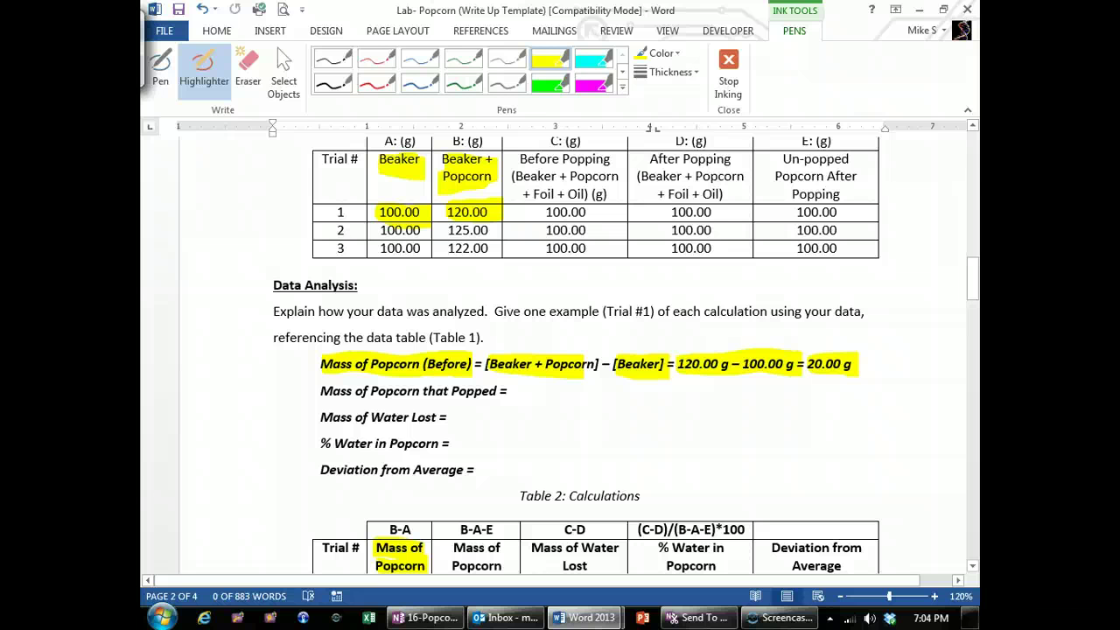
# - Highlight the remaining four column headings of Table 2 and circle the blank space beside the unfinished Data Analysis calculations
pyautogui.moveTo(452, 548); pyautogui.dragTo(503, 548)
pyautogui.moveTo(452, 565); pyautogui.dragTo(618, 548)
pyautogui.moveTo(557, 565); pyautogui.dragTo(849, 556)
pyautogui.scroll(-3, 627, 355)
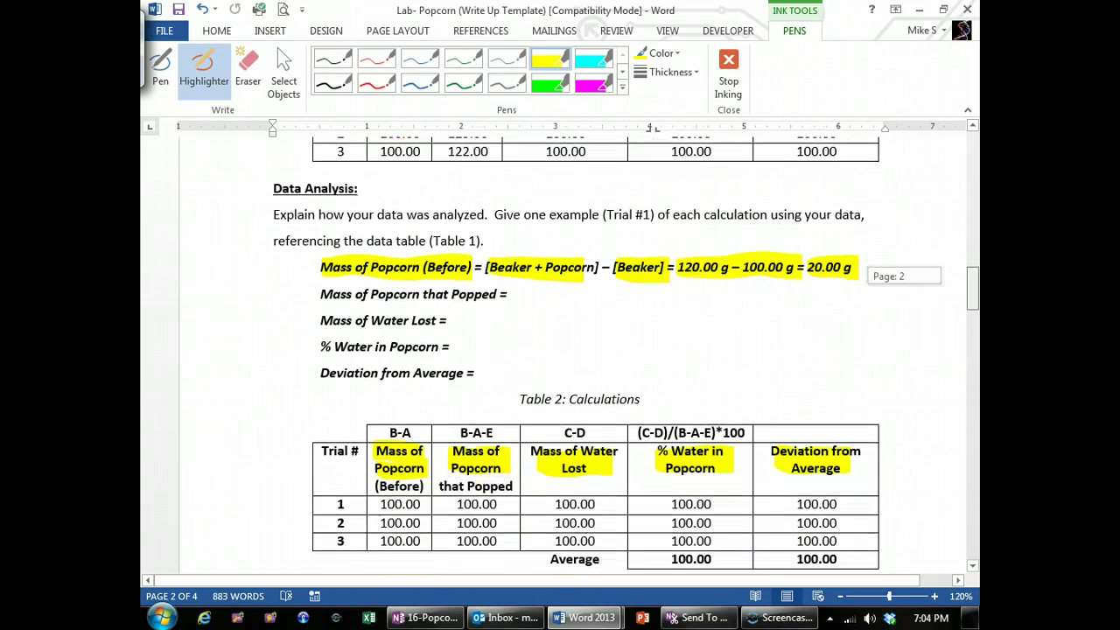
pyautogui.moveTo(658, 268)
pyautogui.mouseDown()
pyautogui.moveTo(553, 355)
pyautogui.moveTo(767, 263)
pyautogui.moveTo(660, 270)
pyautogui.mouseUp()
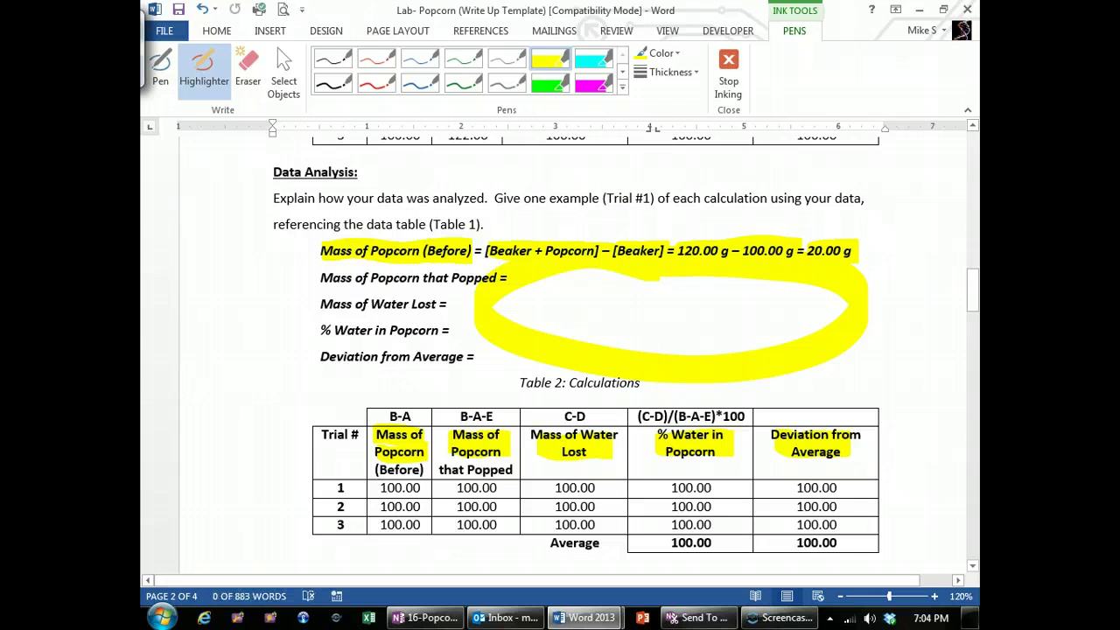
# - Undo the yellow circle and all highlights on the Data Analysis calculations and the Table 2 column headings
pyautogui.hotkey('ctrl', 'z')
pyautogui.hotkey('ctrl', 'z')
pyautogui.hotkey('ctrl', 'z')
pyautogui.hotkey('ctrl', 'z')
pyautogui.hotkey('ctrl', 'z')
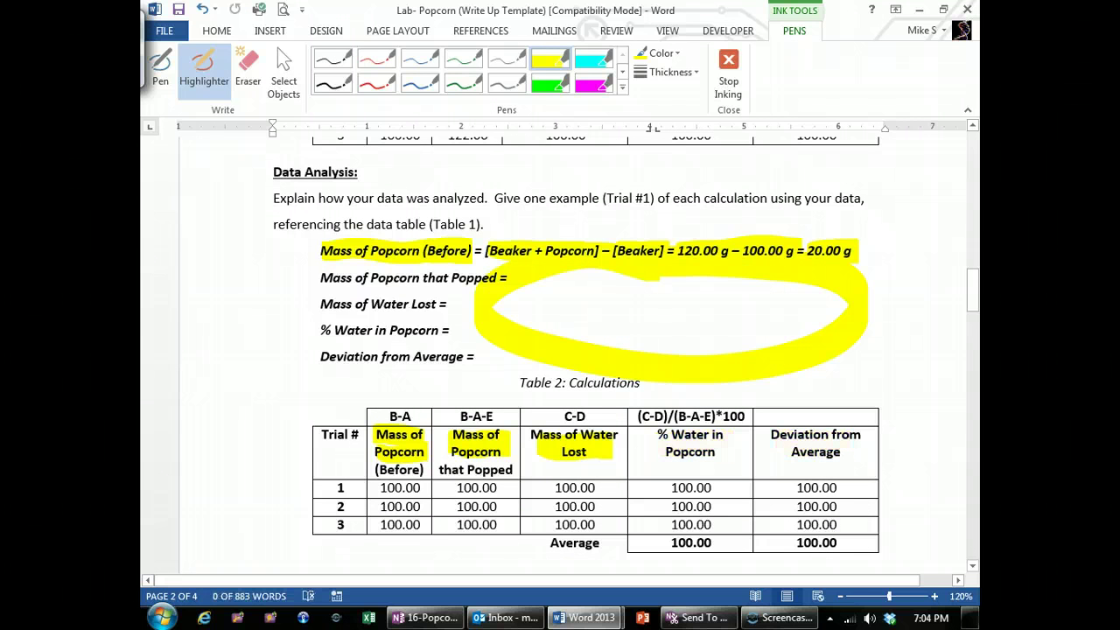
pyautogui.hotkey('ctrl', 'z')
pyautogui.hotkey('ctrl', 'z')
pyautogui.hotkey('ctrl', 'z')
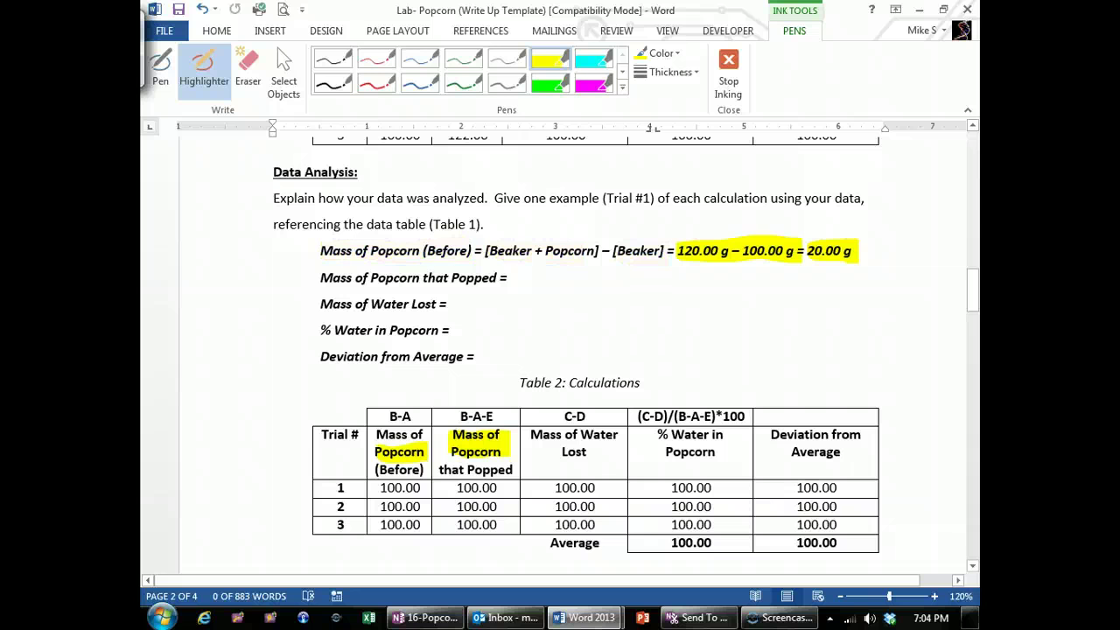
pyautogui.hotkey('ctrl', 'z')
pyautogui.hotkey('ctrl', 'z')
pyautogui.hotkey('ctrl', 'z')
pyautogui.hotkey('ctrl', 'z')
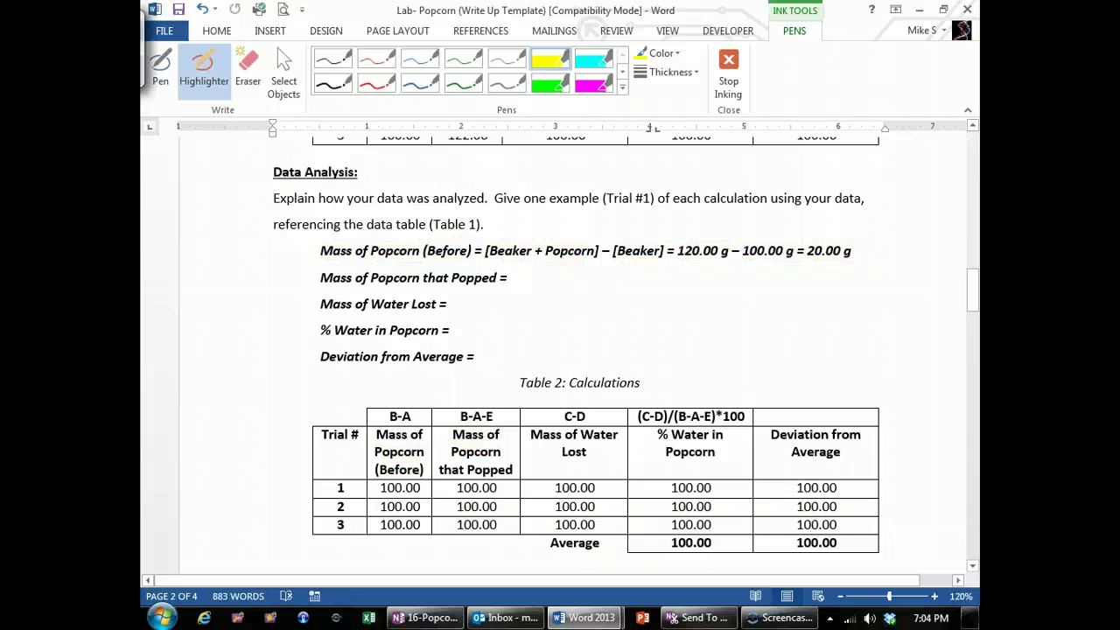
# - Highlight the formulas B-A, B-A-E, C-D and (C-D)/(B-A-E)*100 in the top row of Table 2 in yellow
pyautogui.moveTo(973, 290); pyautogui.dragTo(973, 298)
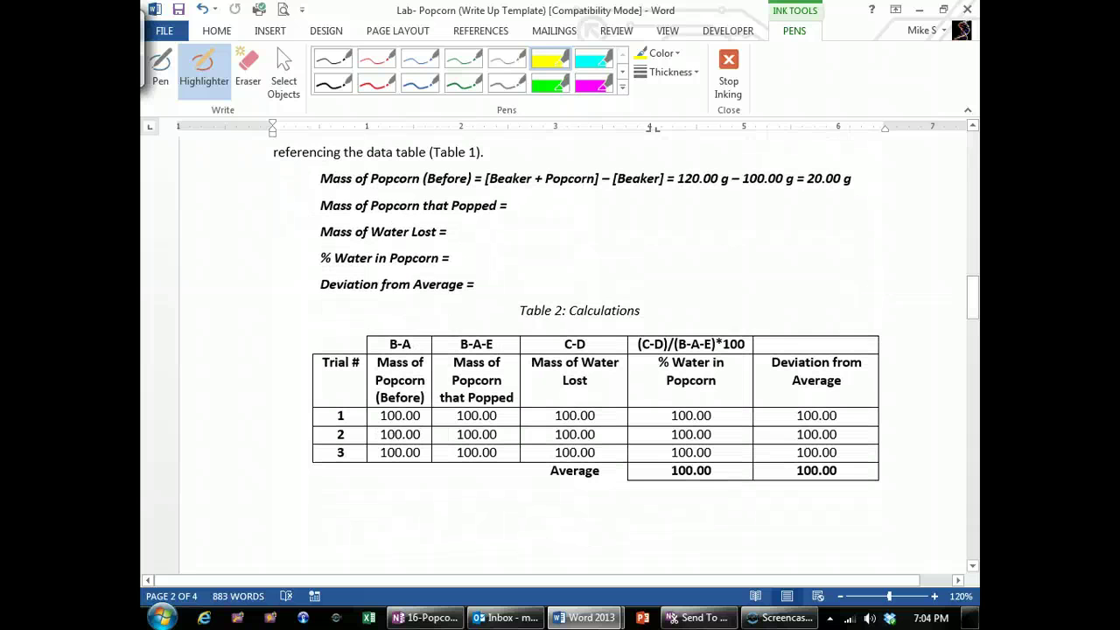
pyautogui.moveTo(378, 344); pyautogui.dragTo(745, 344)
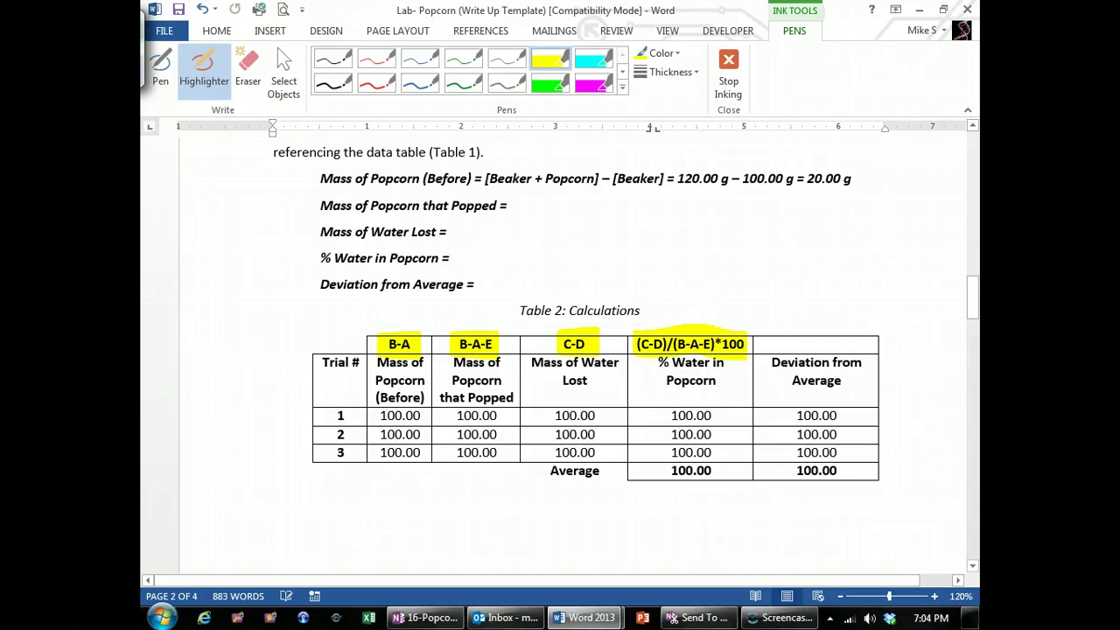
# - Erase the old Table 1 highlights and highlight the A: (g) and B: (g) labels with their Trial 1 values, 100.00 and 120.00
pyautogui.moveTo(972, 298); pyautogui.dragTo(972, 276)
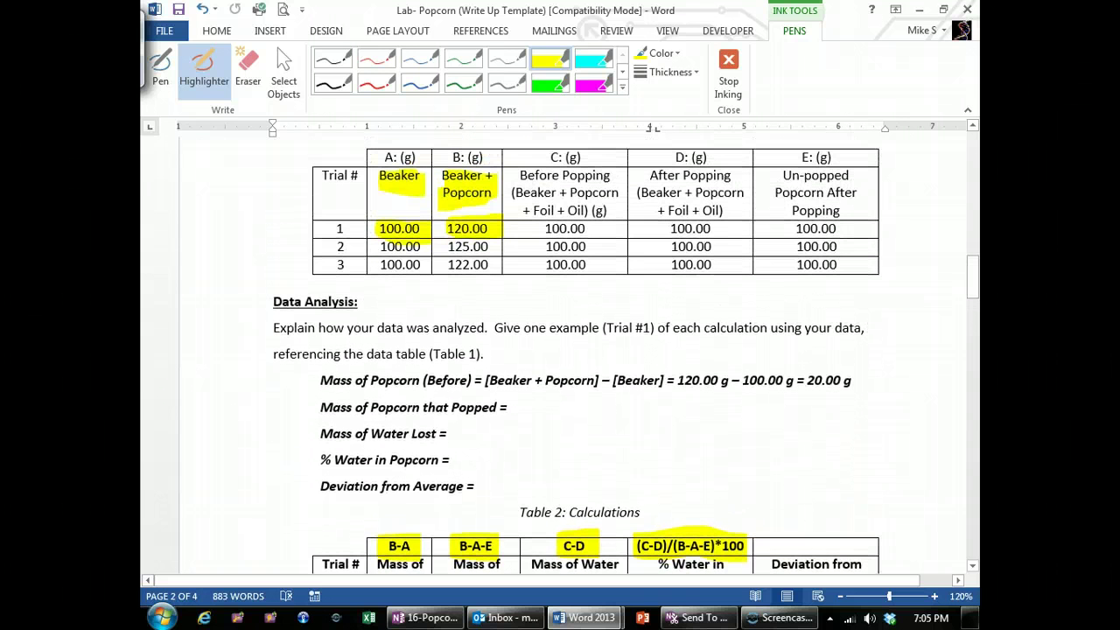
pyautogui.moveTo(448, 158)
pyautogui.mouseDown()
pyautogui.moveTo(494, 158)
pyautogui.moveTo(403, 229)
pyautogui.moveTo(473, 228)
pyautogui.mouseUp()
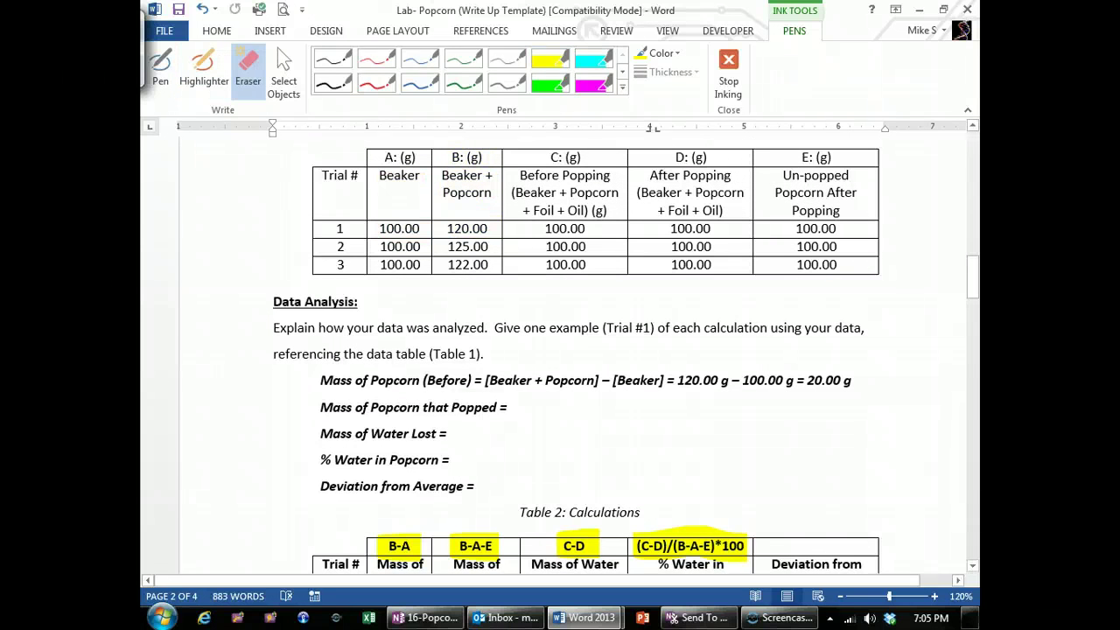
pyautogui.moveTo(452, 157); pyautogui.dragTo(491, 159)
pyautogui.moveTo(445, 230); pyautogui.dragTo(491, 230)
pyautogui.moveTo(382, 157); pyautogui.dragTo(427, 157)
pyautogui.moveTo(376, 229); pyautogui.dragTo(427, 228)
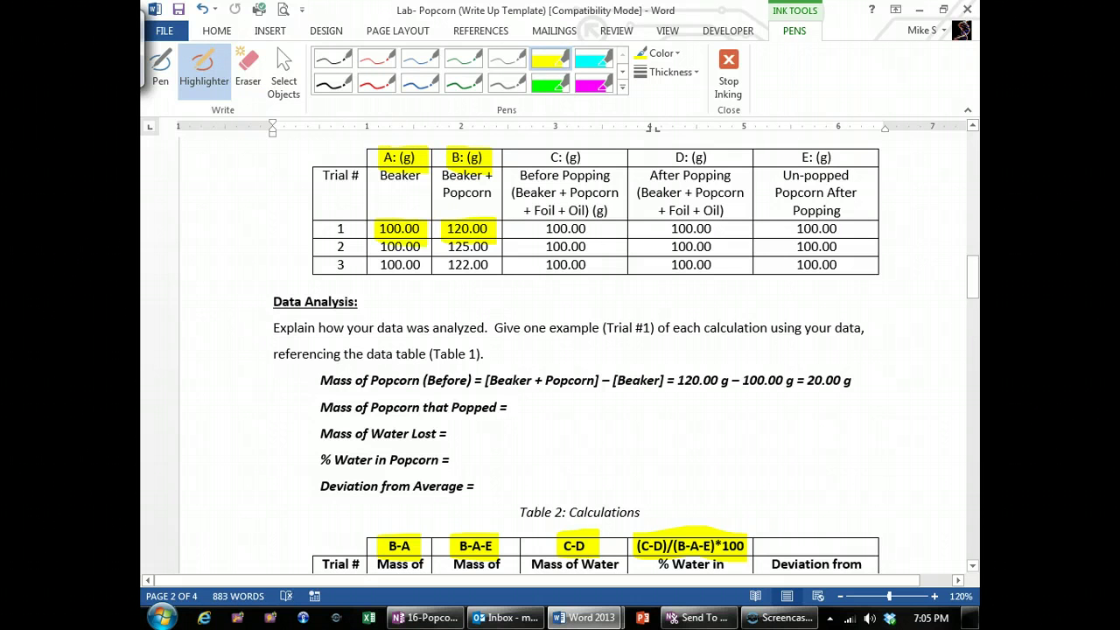
# - Circle the B-A formula above Table 2 in yellow, and remove the circle and every highlight from the formula row
pyautogui.moveTo(417, 483)
pyautogui.mouseDown()
pyautogui.moveTo(371, 513)
pyautogui.moveTo(357, 550)
pyautogui.moveTo(404, 480)
pyautogui.mouseUp()
pyautogui.moveTo(972, 279); pyautogui.dragTo(972, 284)
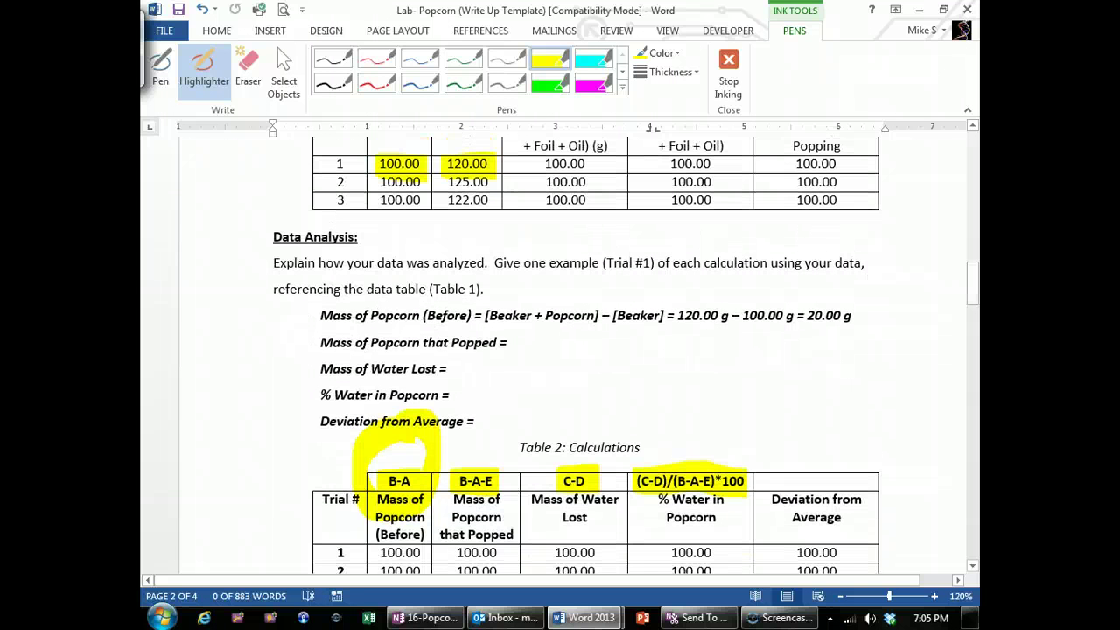
pyautogui.click(398, 423)
pyautogui.moveTo(399, 481); pyautogui.dragTo(758, 479)
pyautogui.hotkey('ctrl', 'z')
pyautogui.hotkey('ctrl', 'z')
pyautogui.hotkey('ctrl', 'z')
pyautogui.hotkey('ctrl', 'z')
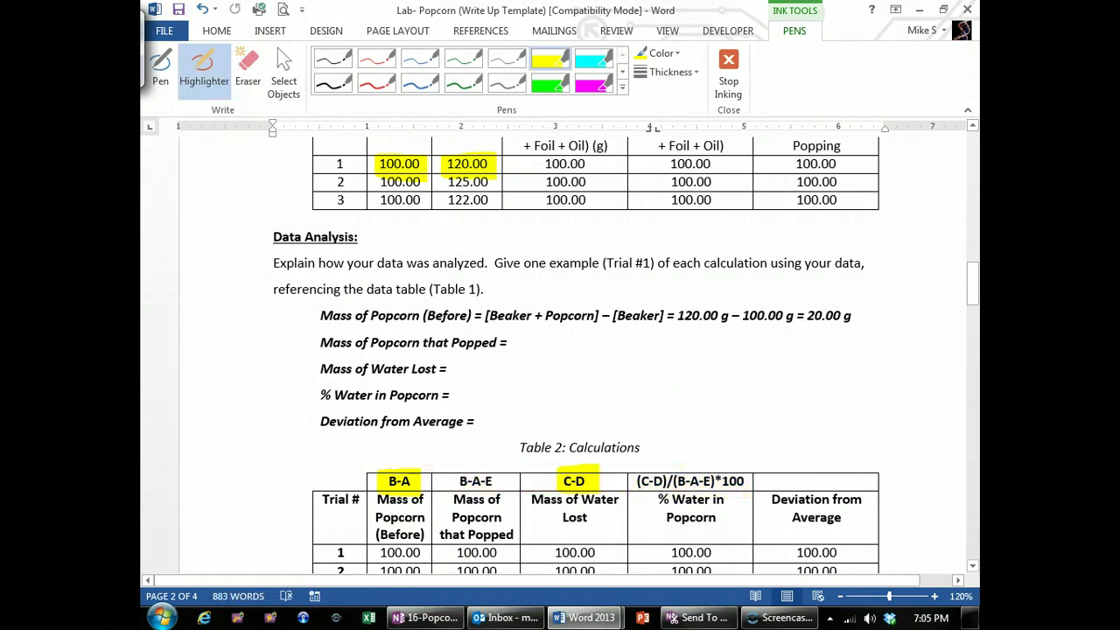
pyautogui.click(574, 481)
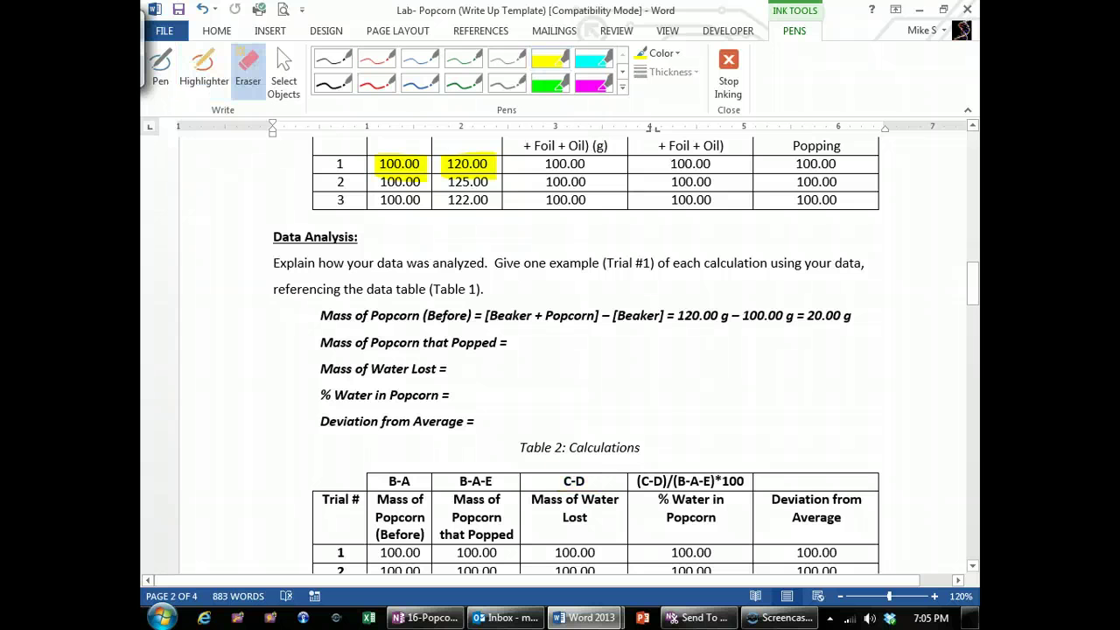
# - Cross out the % Water in Popcorn values with a blue pen, writing 12, 14 and 16 for the trials and a circled 14 as average
pyautogui.moveTo(973, 284); pyautogui.dragTo(972, 311)
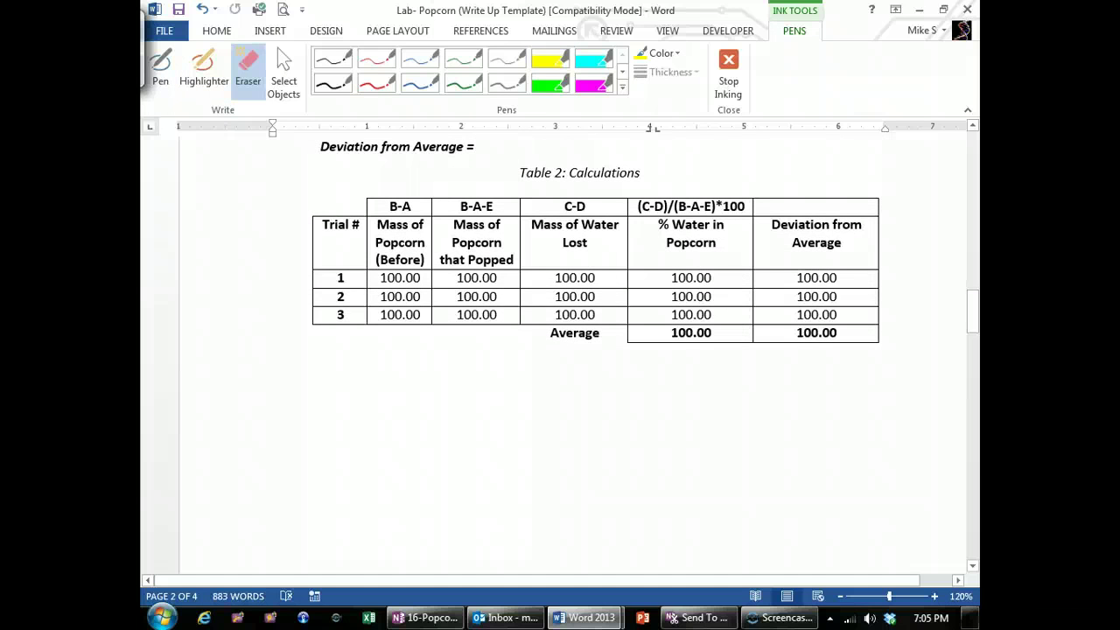
pyautogui.click(420, 59)
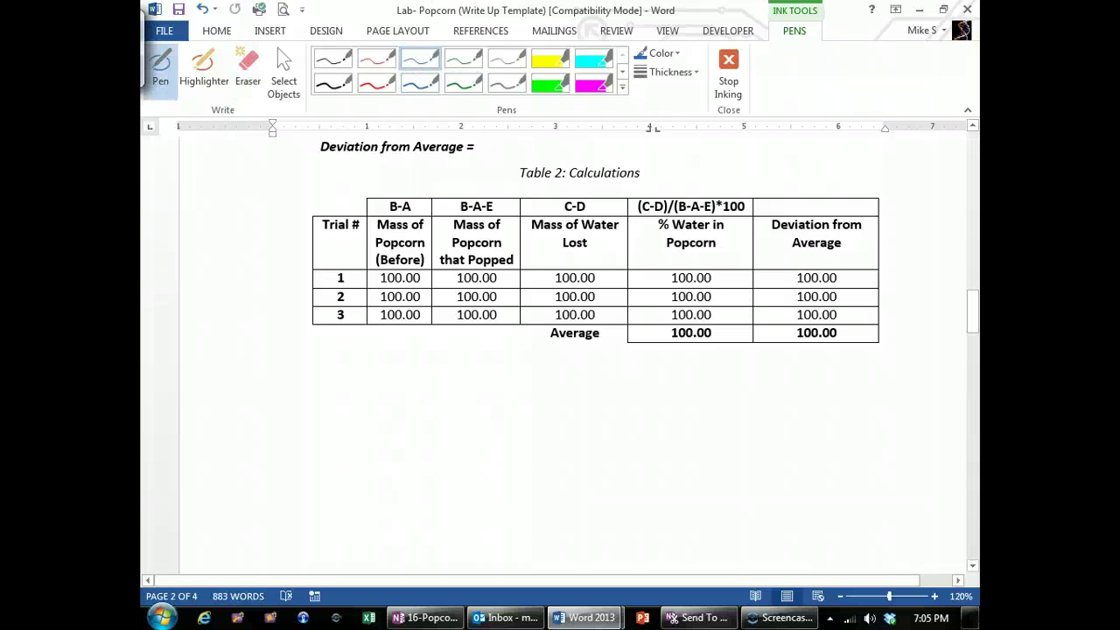
pyautogui.moveTo(671, 280); pyautogui.dragTo(723, 275)
pyautogui.moveTo(667, 299)
pyautogui.mouseDown()
pyautogui.moveTo(714, 296)
pyautogui.moveTo(691, 333)
pyautogui.moveTo(711, 333)
pyautogui.mouseUp()
pyautogui.moveTo(732, 276)
pyautogui.mouseDown()
pyautogui.moveTo(727, 288)
pyautogui.moveTo(748, 286)
pyautogui.moveTo(728, 306)
pyautogui.moveTo(746, 299)
pyautogui.moveTo(730, 323)
pyautogui.mouseUp()
pyautogui.moveTo(742, 311); pyautogui.dragTo(744, 318)
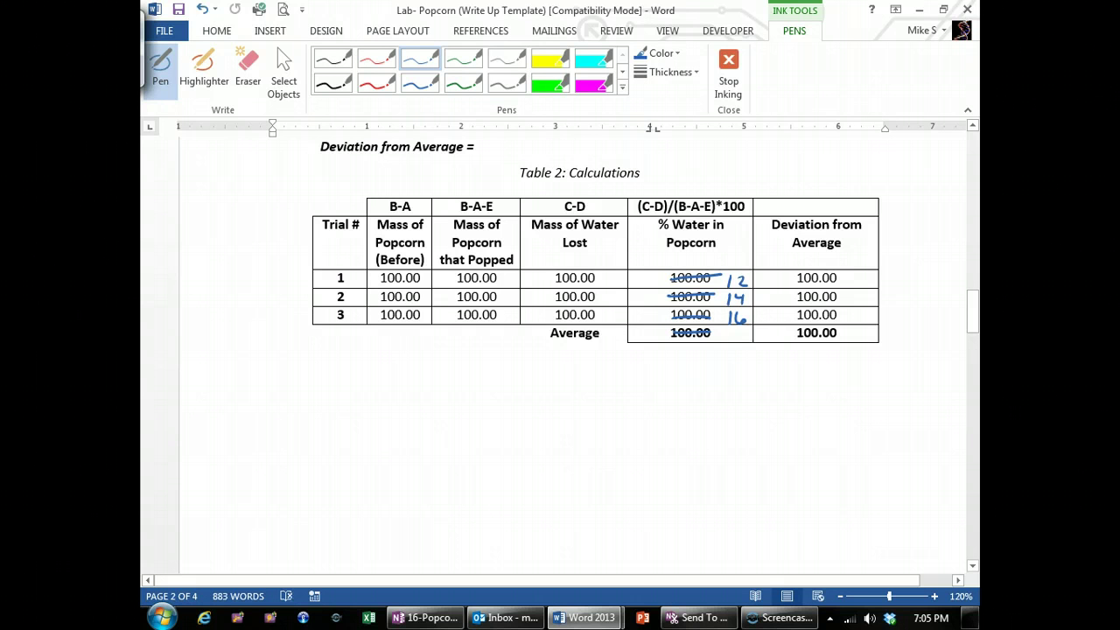
pyautogui.moveTo(729, 330)
pyautogui.mouseDown()
pyautogui.moveTo(740, 344)
pyautogui.moveTo(721, 350)
pyautogui.moveTo(746, 330)
pyautogui.moveTo(728, 324)
pyautogui.mouseUp()
# - In Table 2, cross out the first deviation and write 2, 0, 2 and a boxed 1.3, with arrows linking the circled 14 to each trial
pyautogui.moveTo(797, 278); pyautogui.dragTo(842, 276)
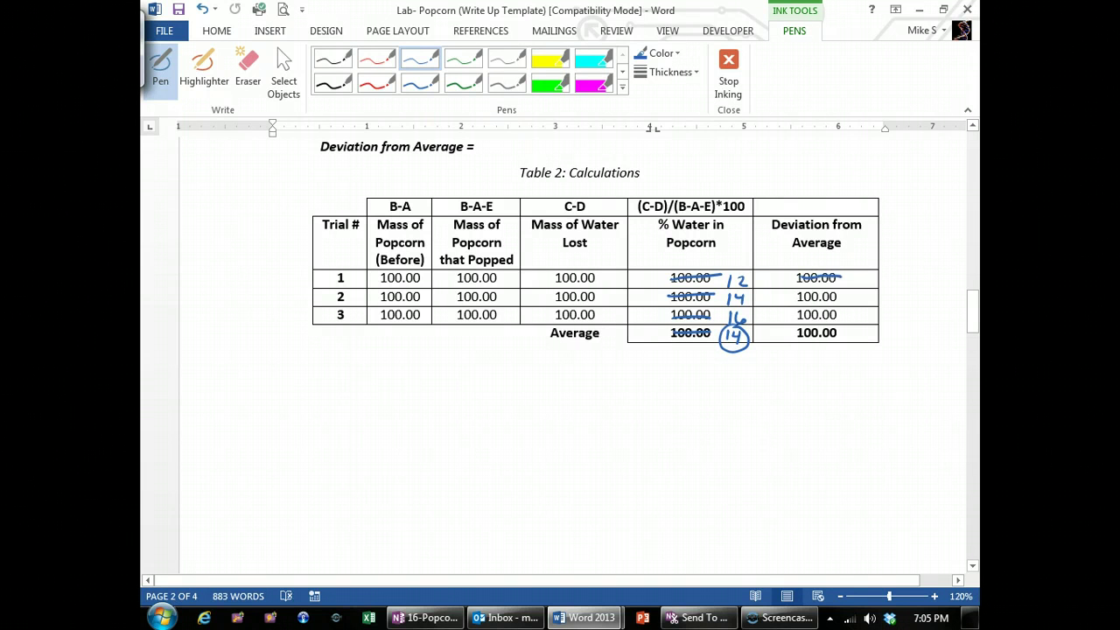
pyautogui.moveTo(750, 339)
pyautogui.mouseDown()
pyautogui.moveTo(764, 298)
pyautogui.moveTo(755, 294)
pyautogui.mouseUp()
pyautogui.moveTo(852, 276); pyautogui.dragTo(862, 286)
pyautogui.moveTo(749, 343)
pyautogui.mouseDown()
pyautogui.moveTo(769, 318)
pyautogui.moveTo(754, 303)
pyautogui.moveTo(757, 314)
pyautogui.mouseUp()
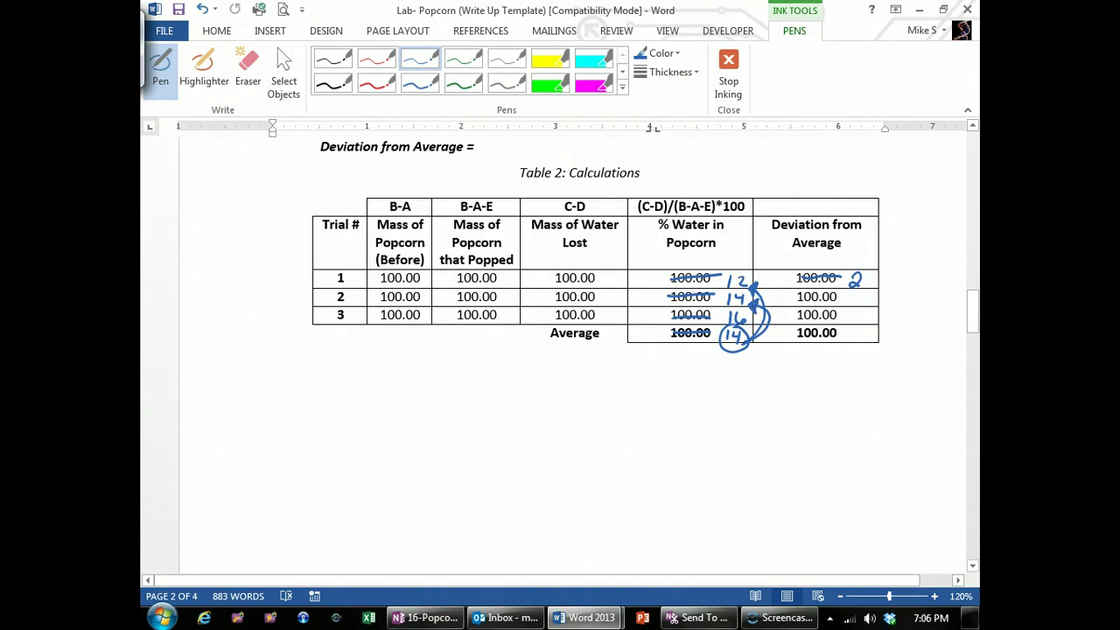
pyautogui.moveTo(858, 291)
pyautogui.mouseDown()
pyautogui.moveTo(851, 302)
pyautogui.moveTo(859, 293)
pyautogui.mouseUp()
pyautogui.moveTo(757, 343)
pyautogui.mouseDown()
pyautogui.moveTo(768, 332)
pyautogui.moveTo(753, 319)
pyautogui.mouseUp()
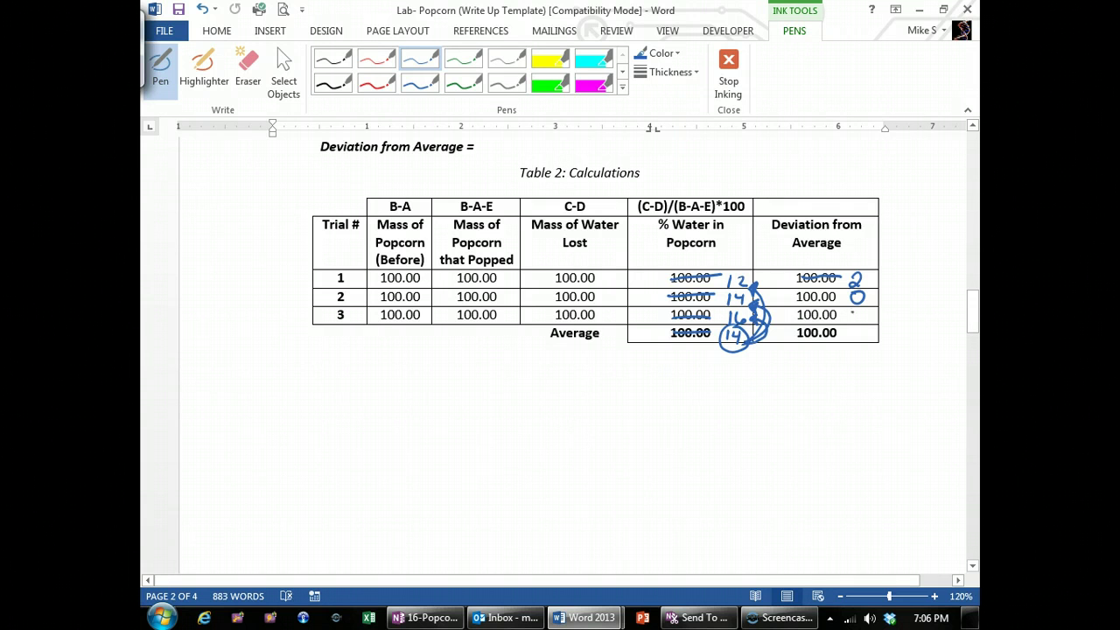
pyautogui.moveTo(848, 308); pyautogui.dragTo(859, 322)
pyautogui.moveTo(842, 323); pyautogui.dragTo(871, 327)
pyautogui.moveTo(847, 330)
pyautogui.mouseDown()
pyautogui.moveTo(846, 342)
pyautogui.moveTo(862, 344)
pyautogui.moveTo(840, 343)
pyautogui.moveTo(882, 333)
pyautogui.moveTo(843, 326)
pyautogui.mouseUp()
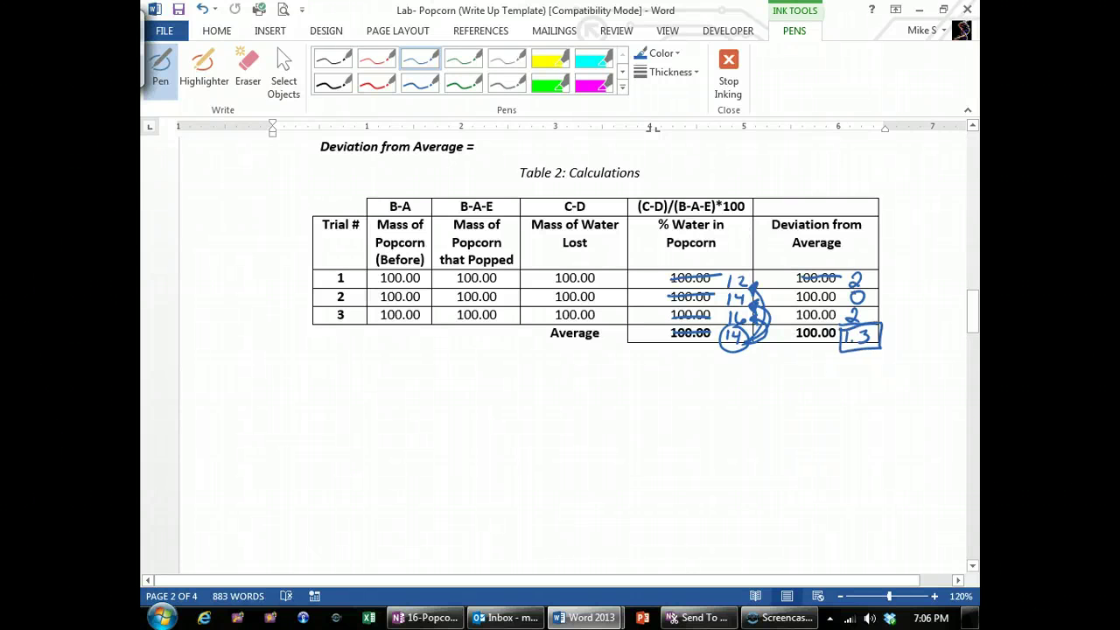
# - Stop inking and add the sentence "The purpose of the lab was to determine the percent water in popcorn." as a new first paragraph under Conclusion
pyautogui.moveTo(972, 312); pyautogui.dragTo(973, 374)
pyautogui.scroll(1, 578, 350)
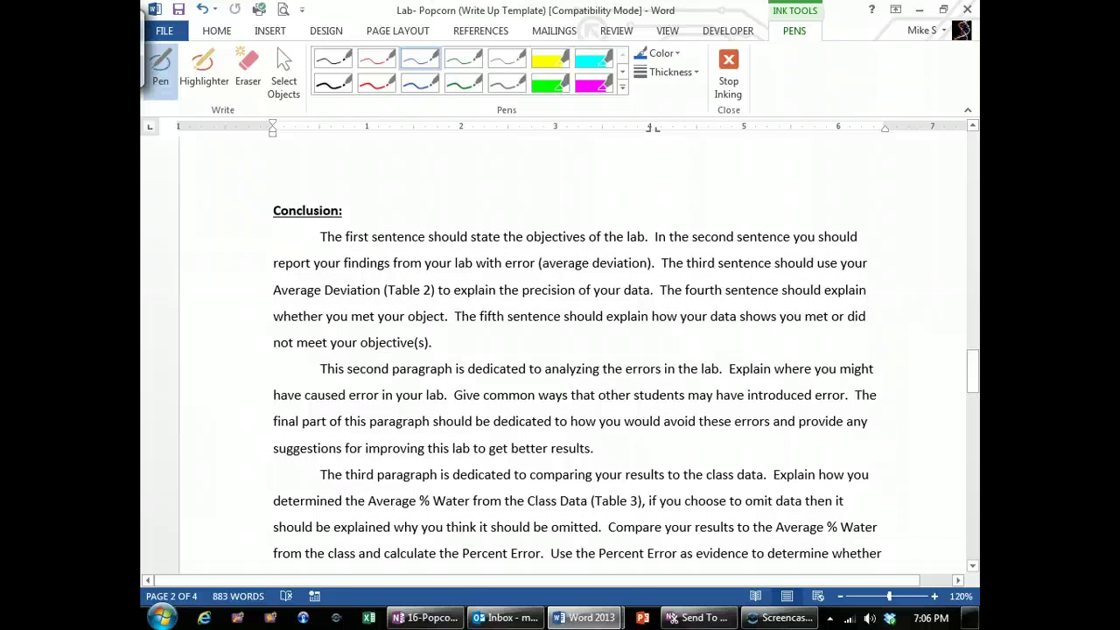
pyautogui.click(728, 70)
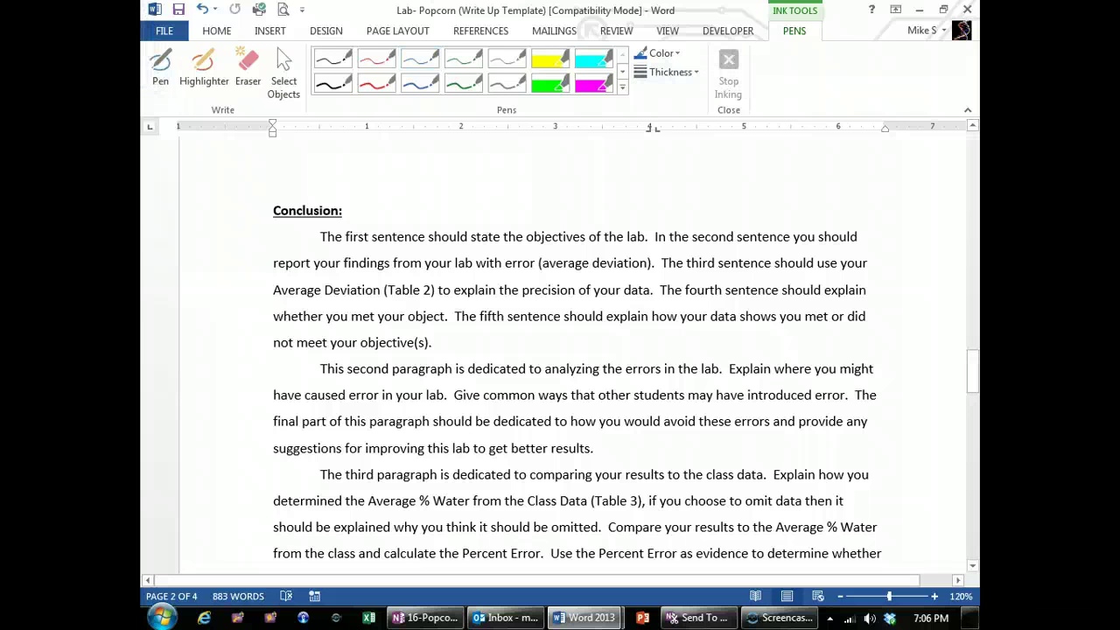
pyautogui.press('Return')
pyautogui.press('Up')
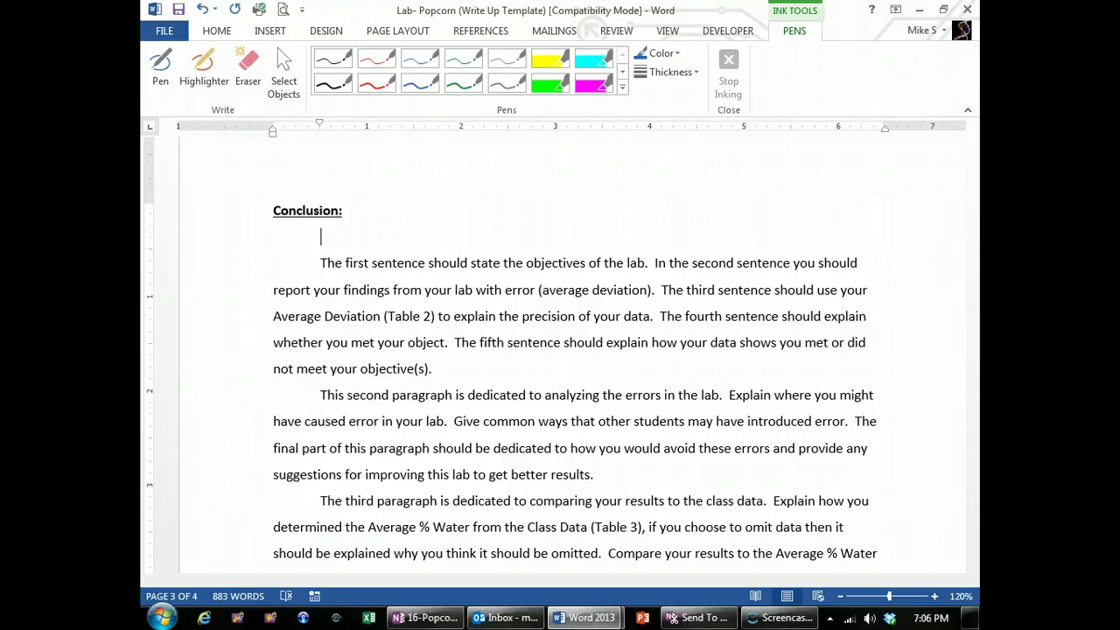
pyautogui.write('To determ')
pyautogui.press('BackSpace')
pyautogui.press('BackSpace')
pyautogui.press('BackSpace')
pyautogui.press('BackSpace')
pyautogui.press('BackSpace')
pyautogui.press('BackSpace')
pyautogui.press('BackSpace')
pyautogui.write('he purpose of t')
pyautogui.press('BackSpace')
pyautogui.write('of the lab was to de')
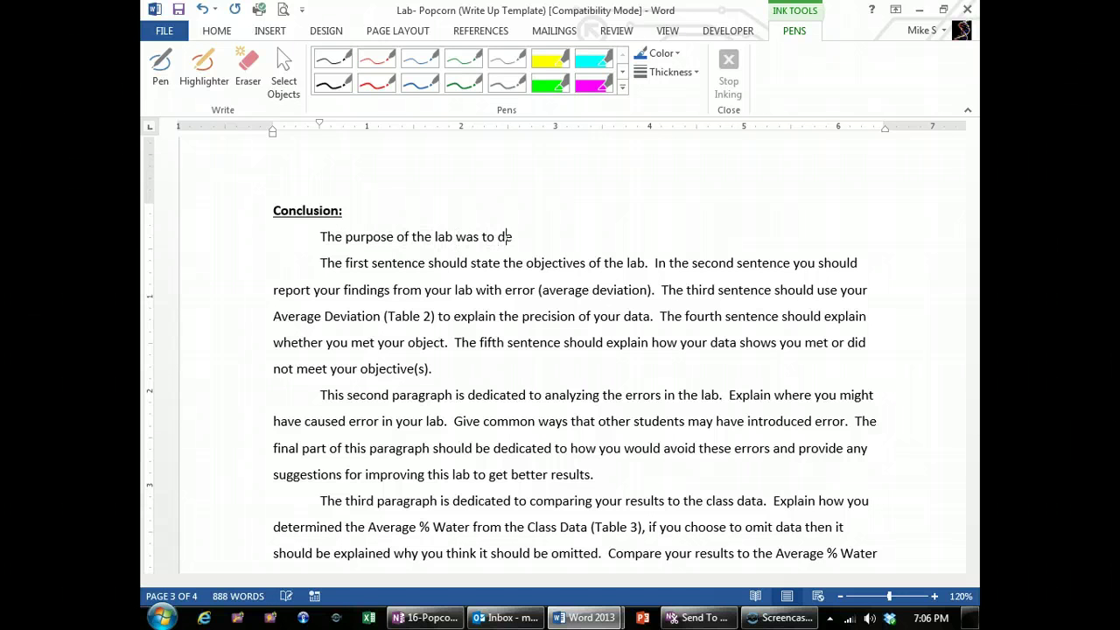
pyautogui.write('termine the percent water in p')
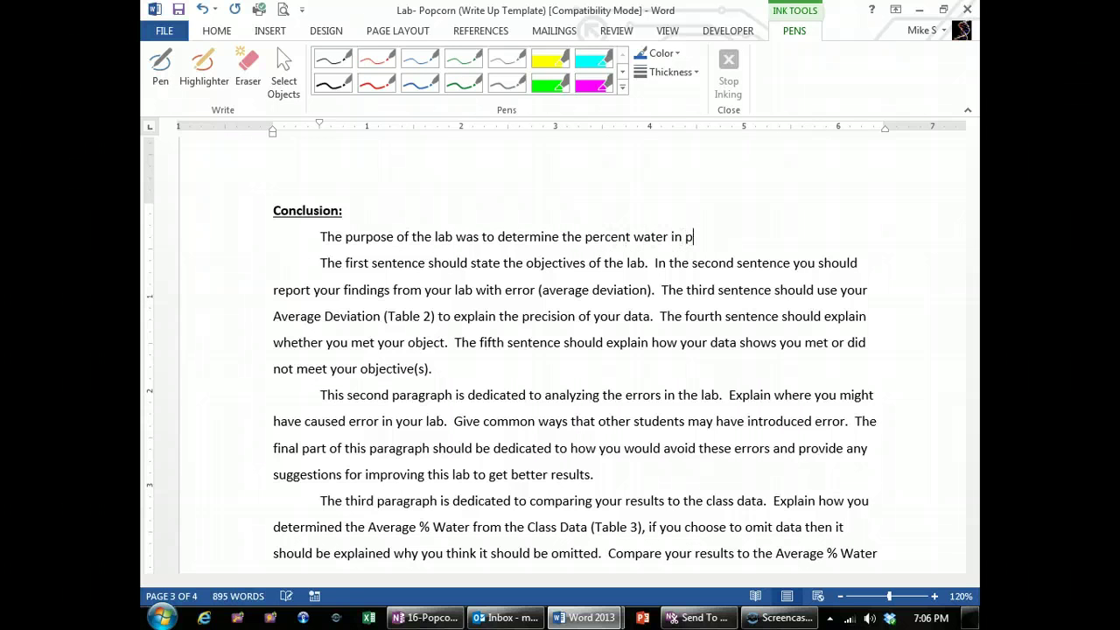
pyautogui.write('opcorn.')
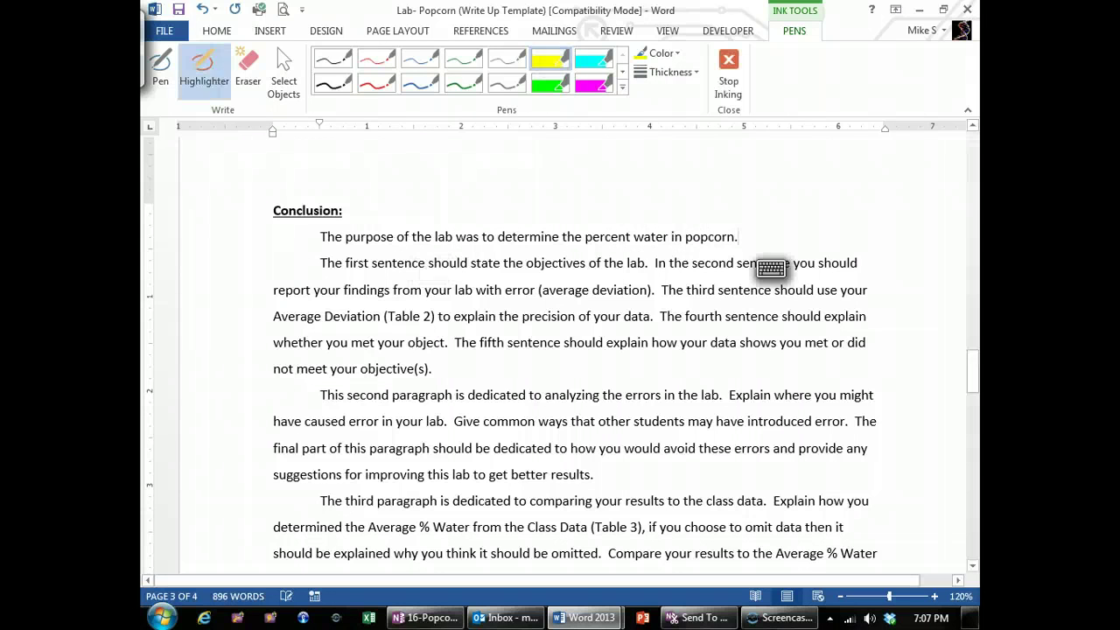
# - Highlight "In the second sentence you should report your findings from" in the Conclusion in yellow
pyautogui.moveTo(654, 263); pyautogui.dragTo(866, 262)
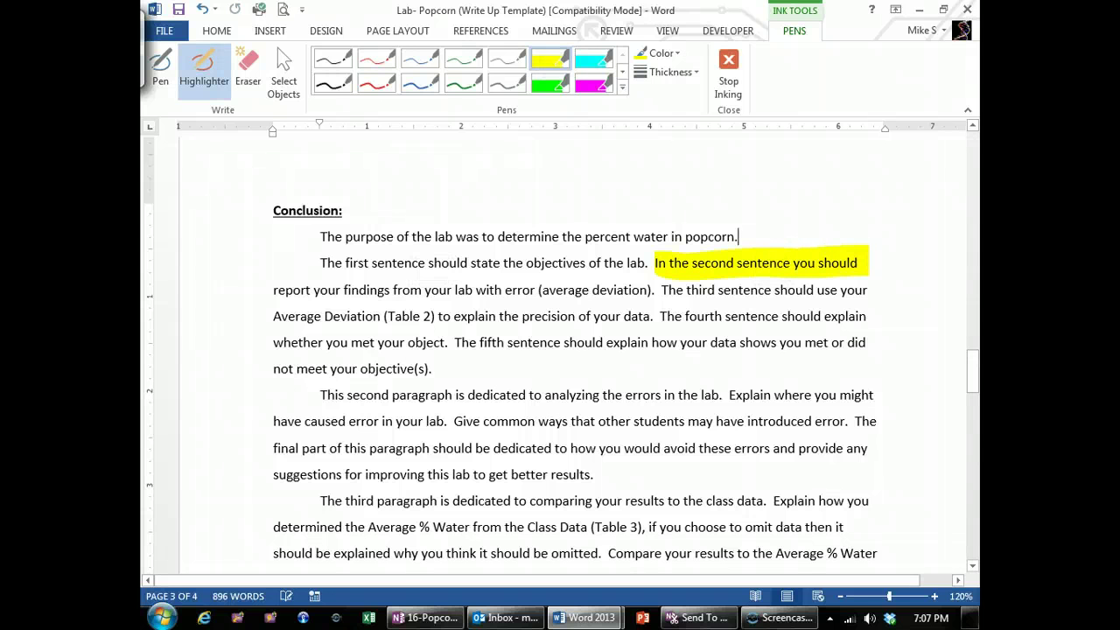
pyautogui.moveTo(274, 289); pyautogui.dragTo(451, 290)
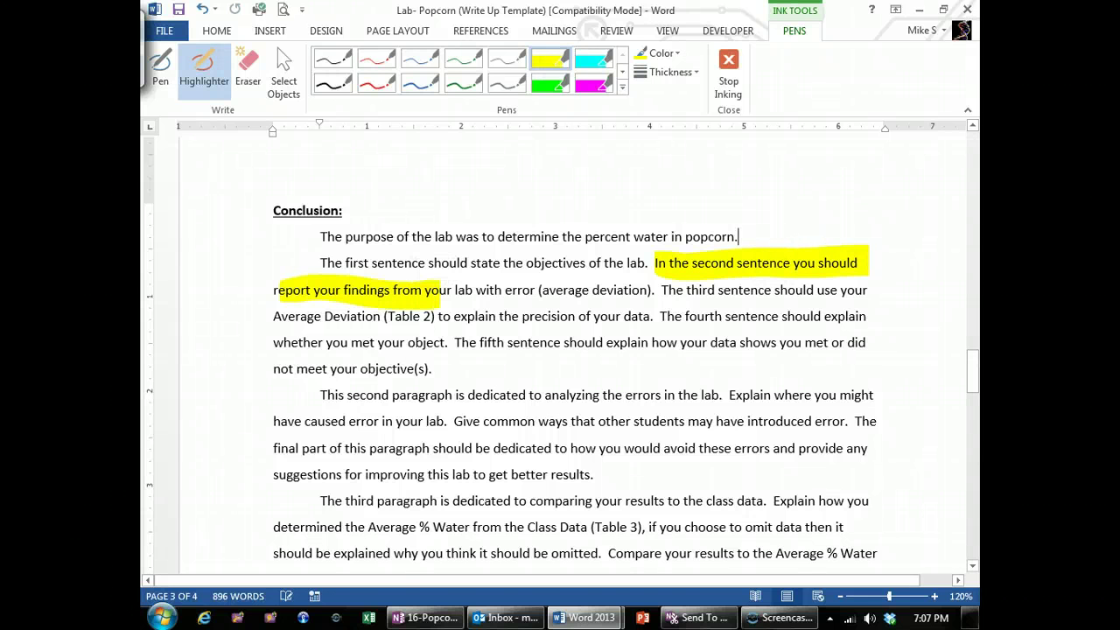
# - Remove all the blue pen marks from the % Water in Popcorn and Deviation from Average columns of Table 2
pyautogui.scroll(5, 560, 350)
pyautogui.scroll(10, 560, 350)
pyautogui.moveTo(744, 320)
pyautogui.mouseDown()
pyautogui.moveTo(742, 385)
pyautogui.moveTo(709, 317)
pyautogui.moveTo(701, 373)
pyautogui.mouseUp()
pyautogui.hotkey('ctrl', 'z')
pyautogui.hotkey('ctrl', 'z')
pyautogui.hotkey('ctrl', 'z')
pyautogui.hotkey('ctrl', 'z')
pyautogui.hotkey('ctrl', 'z')
pyautogui.hotkey('ctrl', 'z')
pyautogui.hotkey('ctrl', 'z')
pyautogui.hotkey('ctrl', 'z')
pyautogui.click(248, 70)
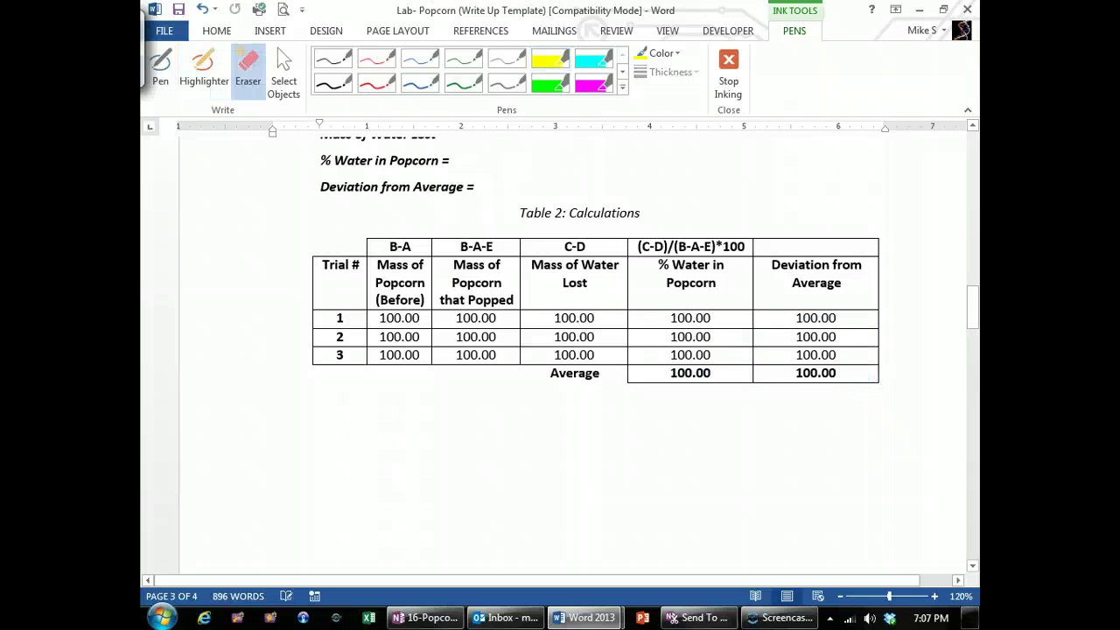
# - Highlight the % Water in Popcorn and Deviation from Average averages in Table 2 in yellow
pyautogui.click(550, 60)
pyautogui.moveTo(668, 373); pyautogui.dragTo(724, 373)
pyautogui.moveTo(792, 373); pyautogui.dragTo(847, 372)
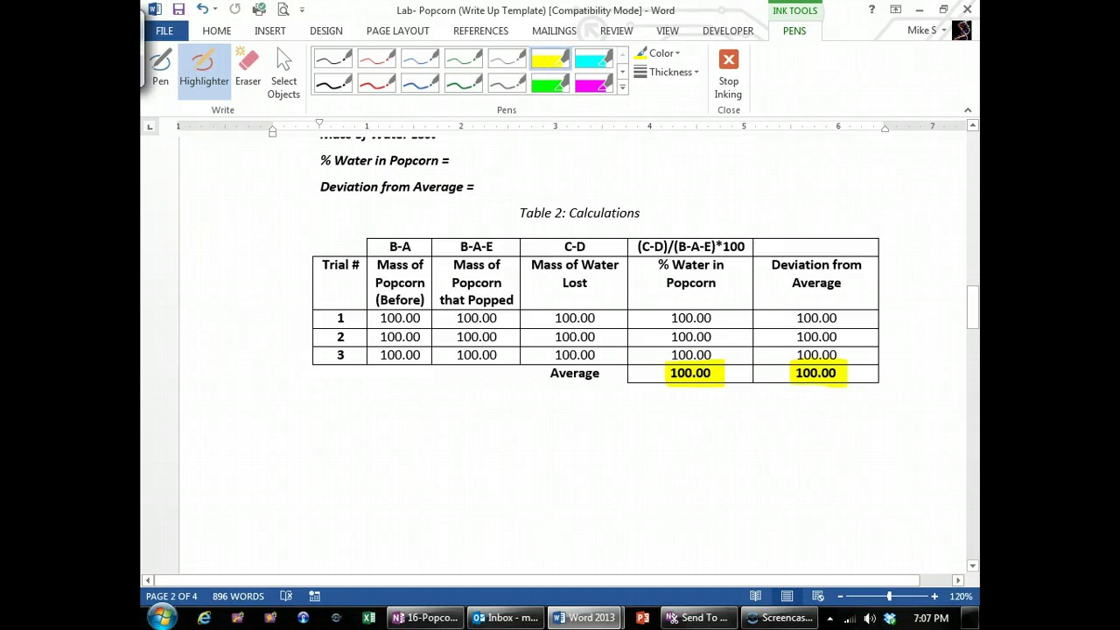
# - Remove the yellow highlight from the second-sentence instruction in the Conclusion
pyautogui.moveTo(972, 308); pyautogui.dragTo(972, 372)
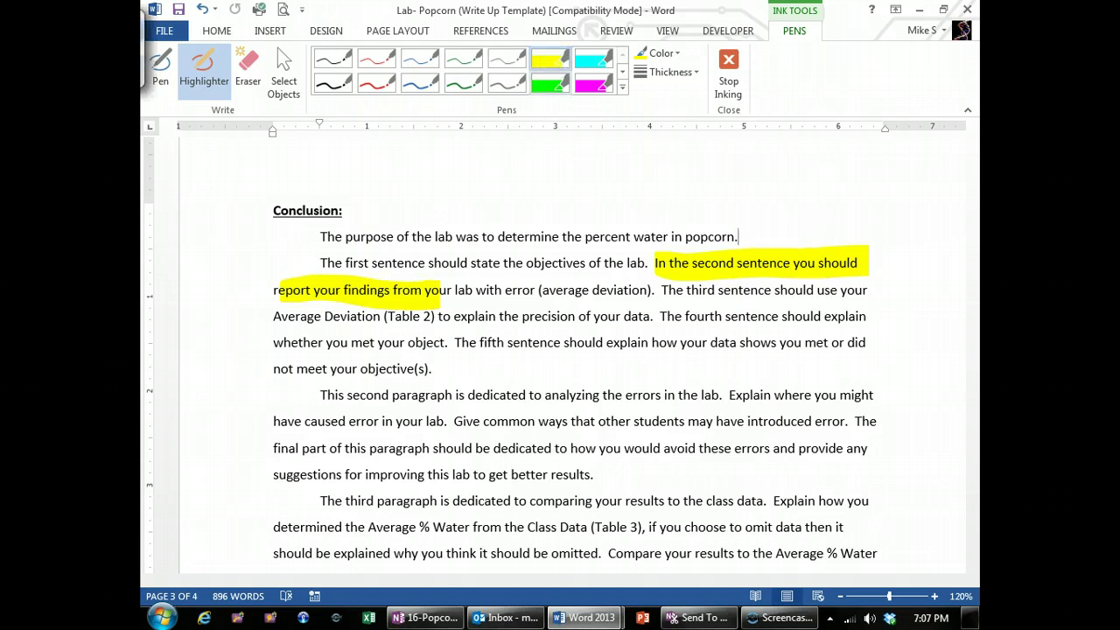
pyautogui.hotkey('ctrl', 'z')
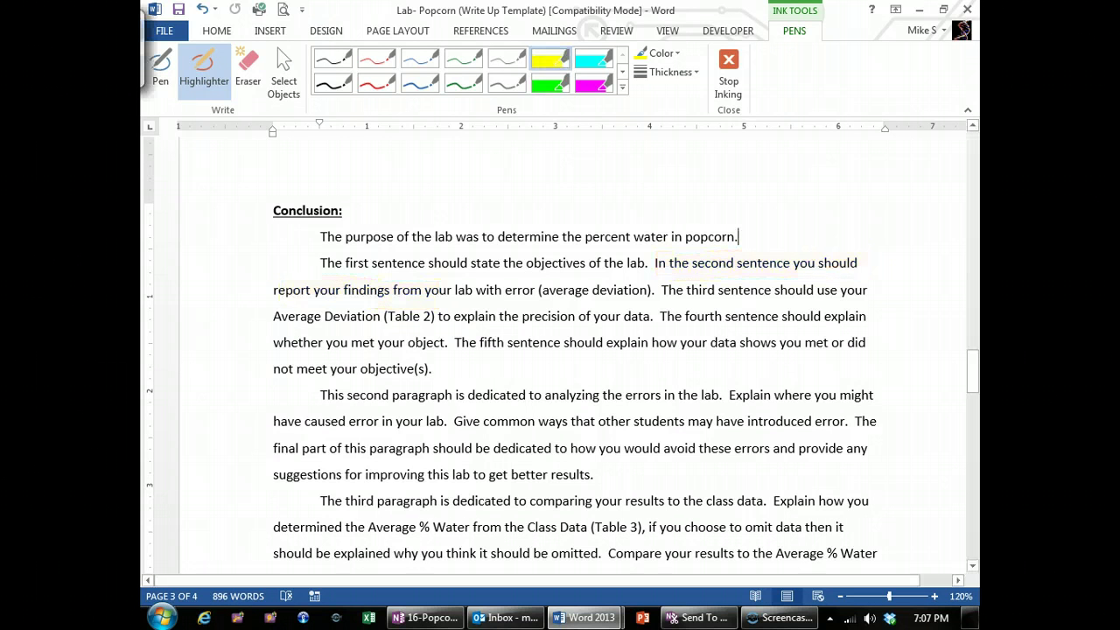
pyautogui.click(247, 70)
# - Highlight the Conclusion's third-sentence instruction about Average Deviation and precision in yellow, and write 3% beside it with a blue pen
pyautogui.moveTo(665, 291); pyautogui.dragTo(867, 290)
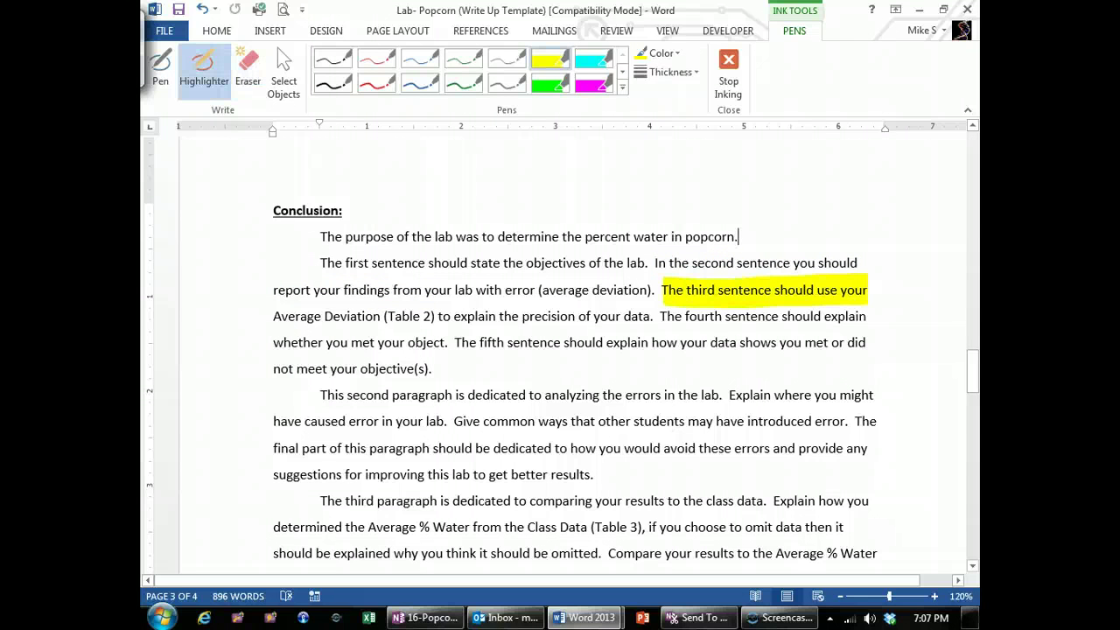
pyautogui.moveTo(273, 316); pyautogui.dragTo(655, 316)
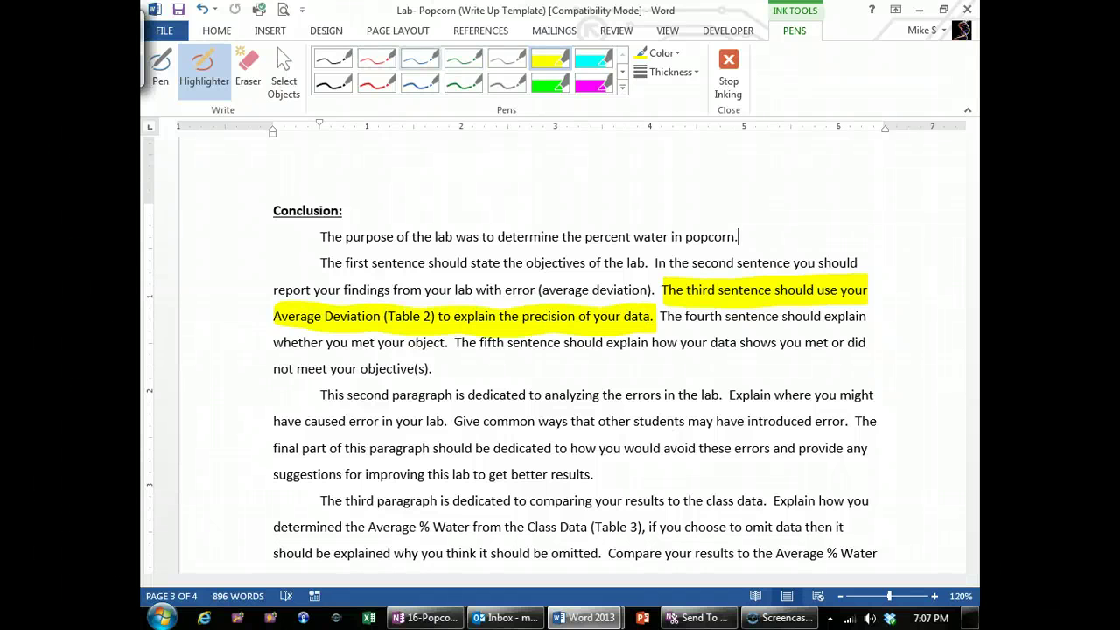
pyautogui.click(420, 58)
pyautogui.moveTo(887, 302)
pyautogui.mouseDown()
pyautogui.moveTo(879, 313)
pyautogui.moveTo(898, 312)
pyautogui.moveTo(901, 295)
pyautogui.moveTo(904, 308)
pyautogui.mouseUp()
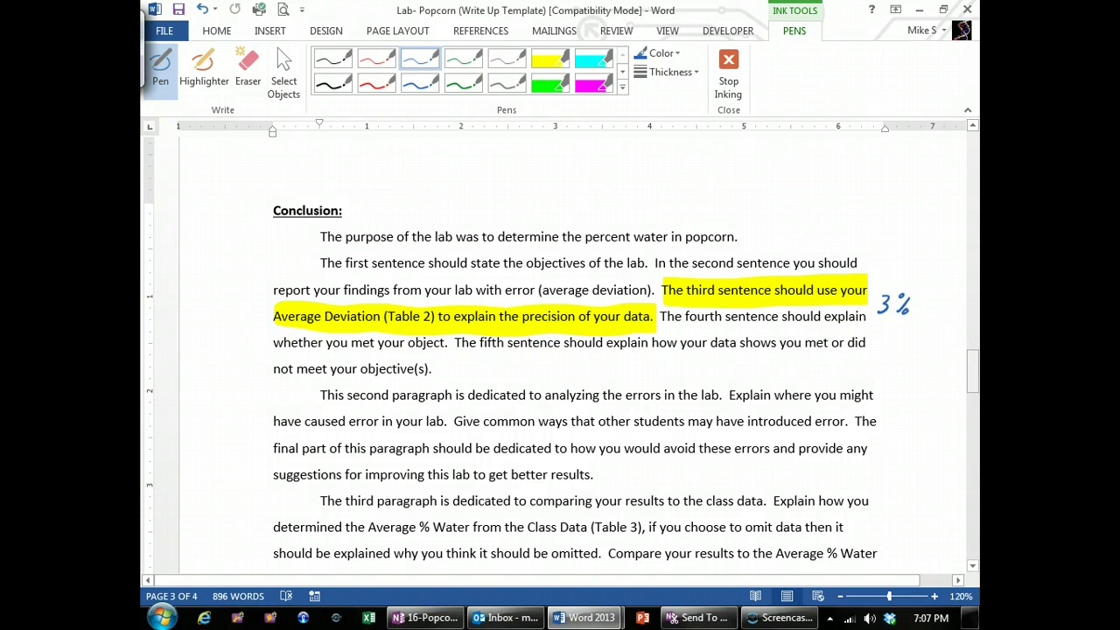
# - In Table 3, highlight the Ave Dev. values from 0.4% to 3.6% in yellow and circle the matching Ave % H2O values in red
pyautogui.moveTo(972, 371); pyautogui.dragTo(972, 491)
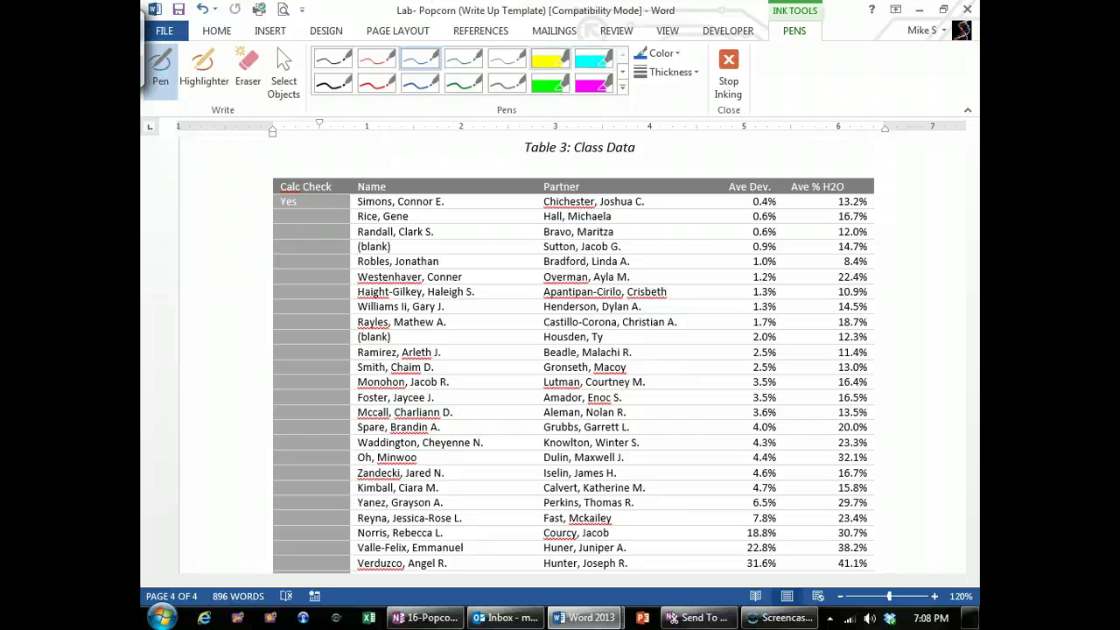
pyautogui.click(550, 59)
pyautogui.moveTo(754, 201)
pyautogui.mouseDown()
pyautogui.moveTo(774, 202)
pyautogui.moveTo(758, 225)
pyautogui.moveTo(762, 419)
pyautogui.moveTo(773, 203)
pyautogui.mouseUp()
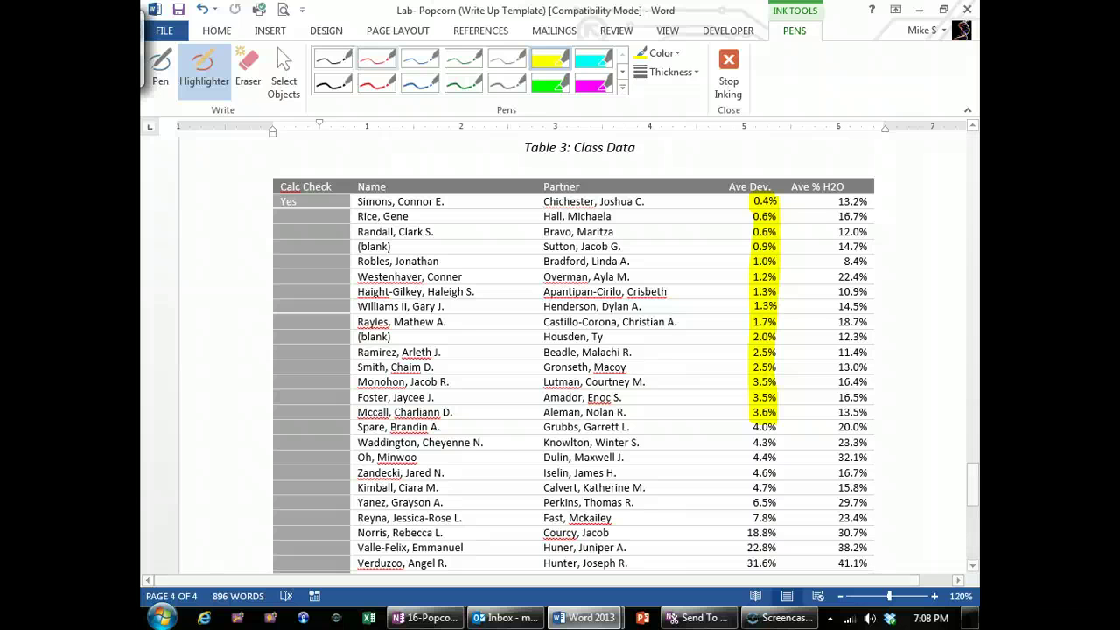
pyautogui.click(376, 59)
pyautogui.moveTo(879, 194)
pyautogui.mouseDown()
pyautogui.moveTo(831, 223)
pyautogui.moveTo(828, 399)
pyautogui.moveTo(848, 422)
pyautogui.moveTo(878, 412)
pyautogui.moveTo(873, 196)
pyautogui.mouseUp()
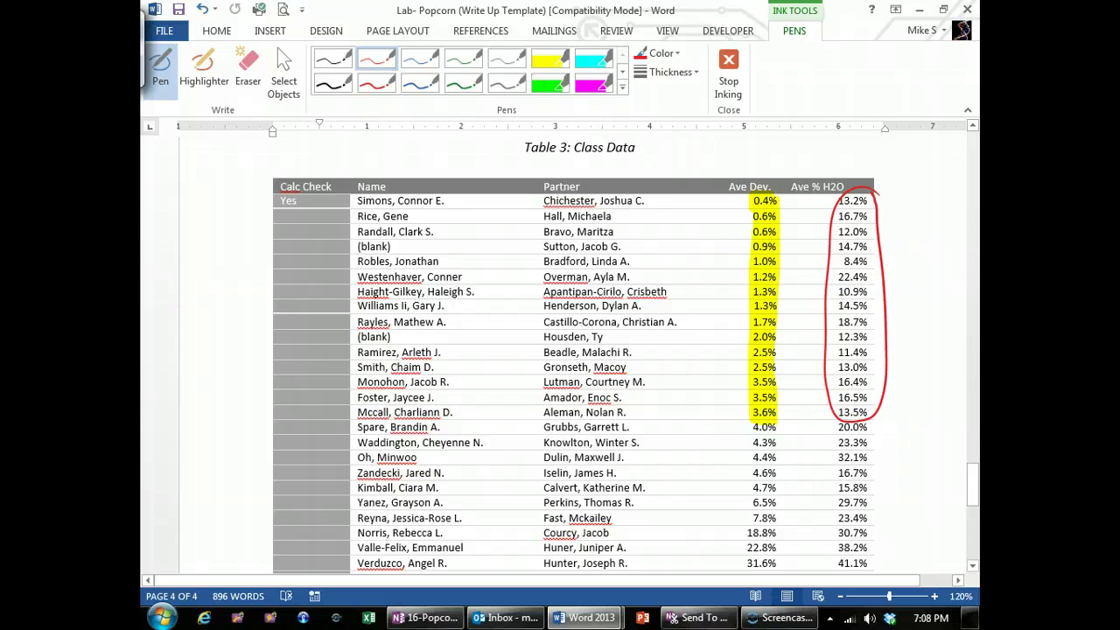
# - Draw two red arrows pointing at the low Ave Dev. values and write "Average" beside the circled Ave % H2O values
pyautogui.moveTo(705, 236)
pyautogui.mouseDown()
pyautogui.moveTo(729, 219)
pyautogui.moveTo(731, 237)
pyautogui.mouseUp()
pyautogui.moveTo(820, 250)
pyautogui.mouseDown()
pyautogui.moveTo(783, 238)
pyautogui.moveTo(795, 233)
pyautogui.moveTo(794, 250)
pyautogui.moveTo(791, 237)
pyautogui.mouseUp()
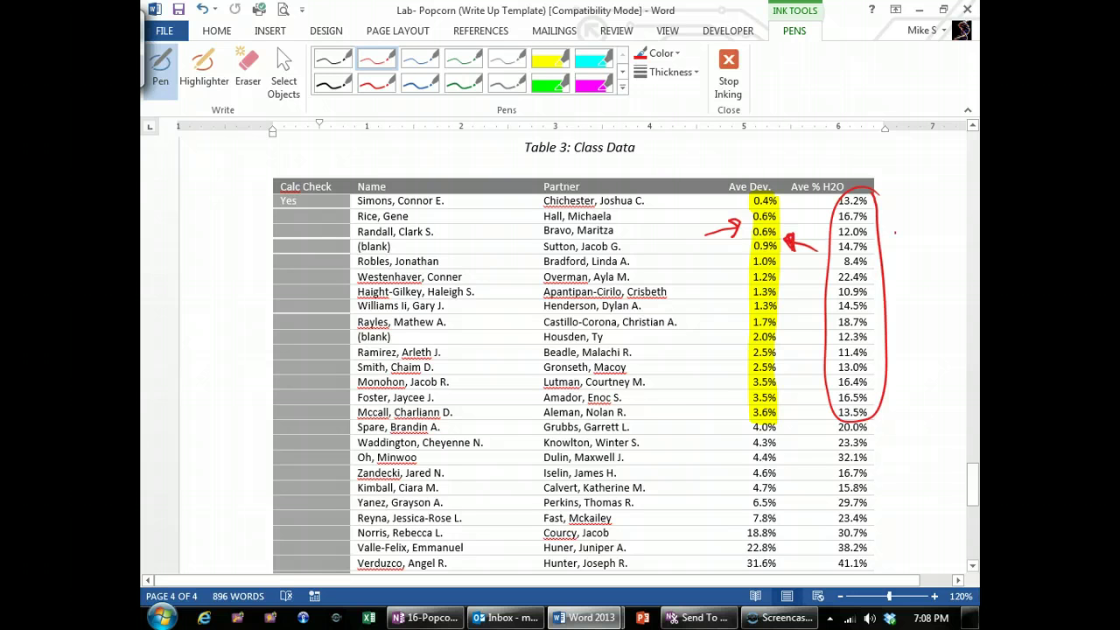
pyautogui.moveTo(896, 233); pyautogui.dragTo(885, 256)
pyautogui.moveTo(895, 233)
pyautogui.mouseDown()
pyautogui.moveTo(903, 255)
pyautogui.moveTo(901, 246)
pyautogui.mouseUp()
pyautogui.moveTo(906, 243)
pyautogui.mouseDown()
pyautogui.moveTo(947, 259)
pyautogui.moveTo(947, 275)
pyautogui.moveTo(958, 252)
pyautogui.mouseUp()
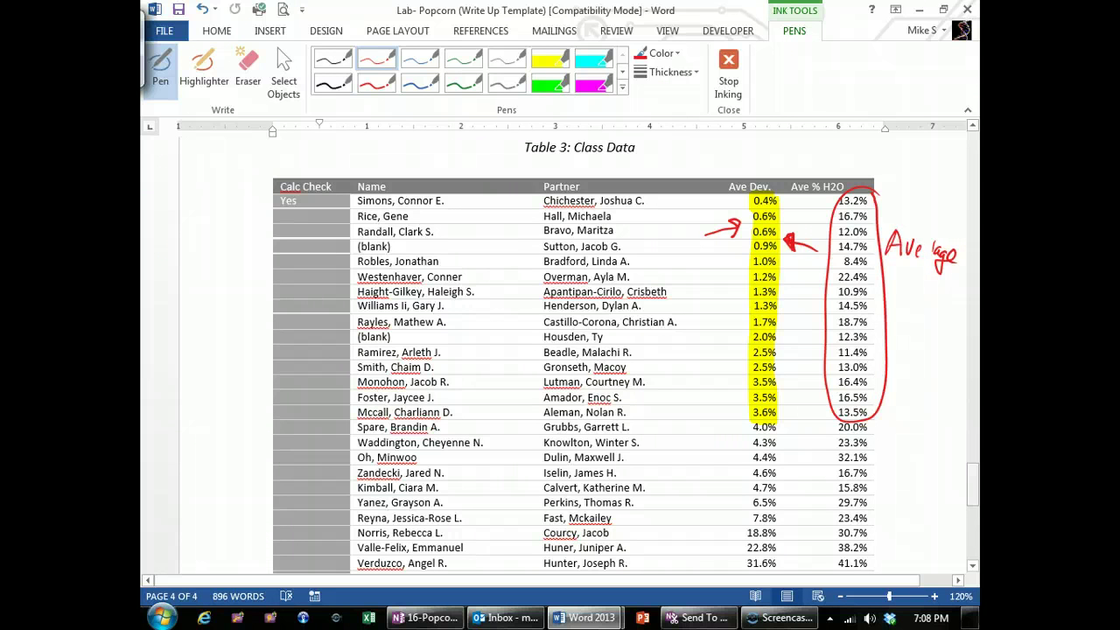
# - In red, brace Ave % H2O from 20.0% to 46.0%, circle Ave Dev. from 4.0% to 68.8%, and draw an arrow at 62.6%
pyautogui.moveTo(972, 484); pyautogui.dragTo(973, 498)
pyautogui.moveTo(873, 295)
pyautogui.mouseDown()
pyautogui.moveTo(887, 339)
pyautogui.moveTo(875, 364)
pyautogui.moveTo(891, 399)
pyautogui.moveTo(879, 453)
pyautogui.mouseUp()
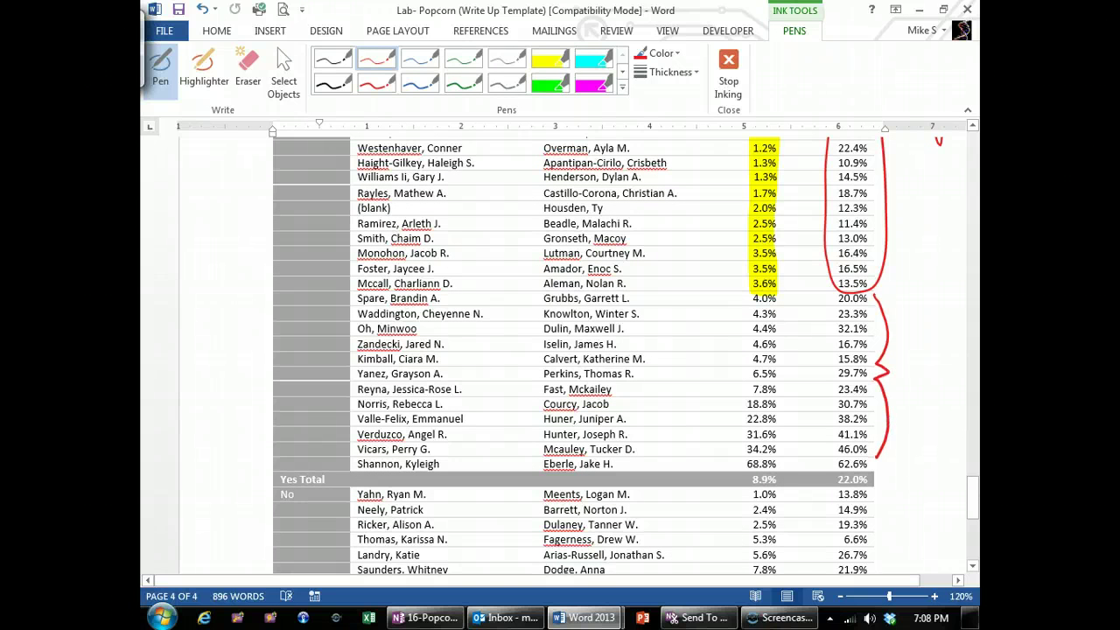
pyautogui.moveTo(772, 288)
pyautogui.mouseDown()
pyautogui.moveTo(734, 326)
pyautogui.moveTo(734, 455)
pyautogui.moveTo(772, 470)
pyautogui.moveTo(799, 323)
pyautogui.moveTo(772, 292)
pyautogui.mouseUp()
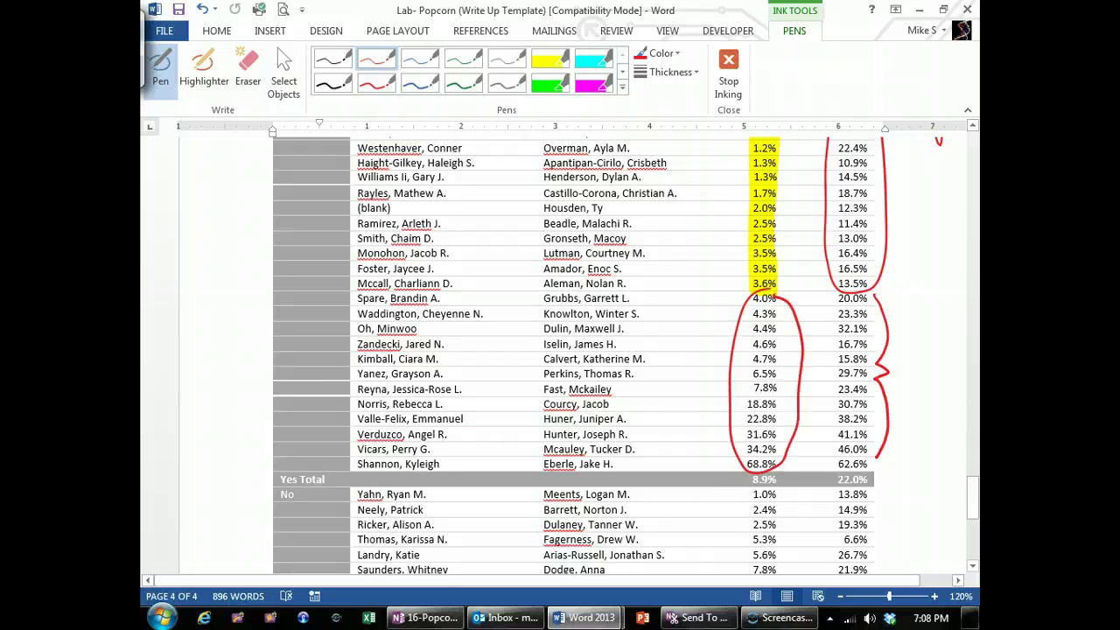
pyautogui.moveTo(919, 457); pyautogui.dragTo(884, 461)
# - Draw a red bracket beside the whole "No" group of Table 3 and another beside its Ave % H2O values from 13.8% to 19.3%
pyautogui.moveTo(972, 480); pyautogui.dragTo(972, 504)
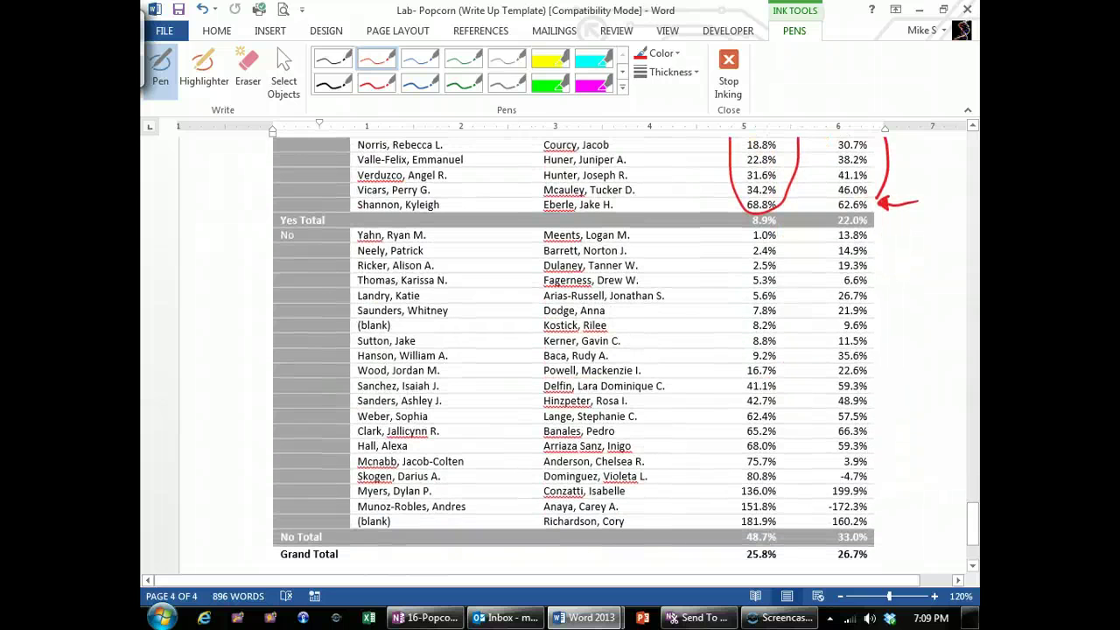
pyautogui.moveTo(284, 227)
pyautogui.mouseDown()
pyautogui.moveTo(252, 368)
pyautogui.moveTo(250, 483)
pyautogui.moveTo(272, 531)
pyautogui.mouseUp()
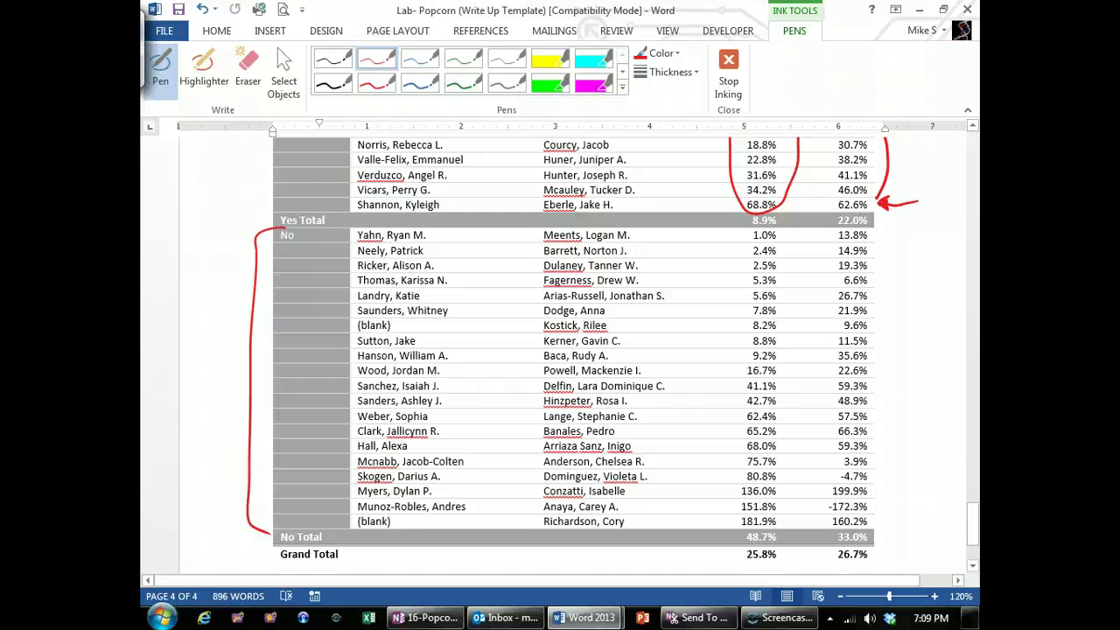
pyautogui.moveTo(866, 230); pyautogui.dragTo(876, 259)
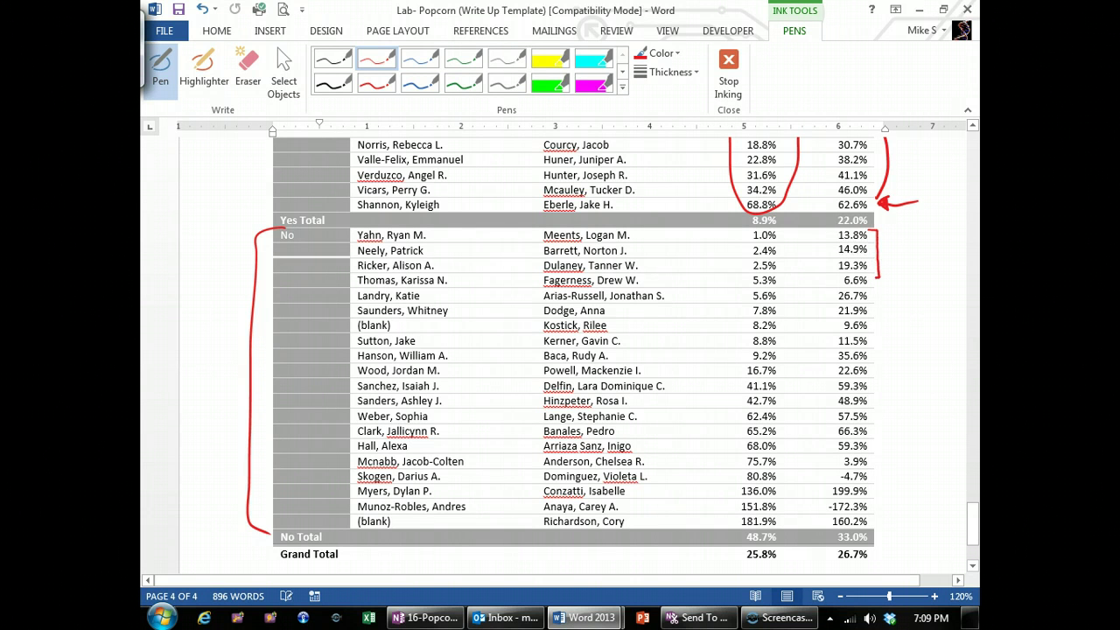
# - Remove the yellow third-sentence highlight and the 3% note from the Conclusion's instructions
pyautogui.moveTo(972, 523); pyautogui.dragTo(972, 385)
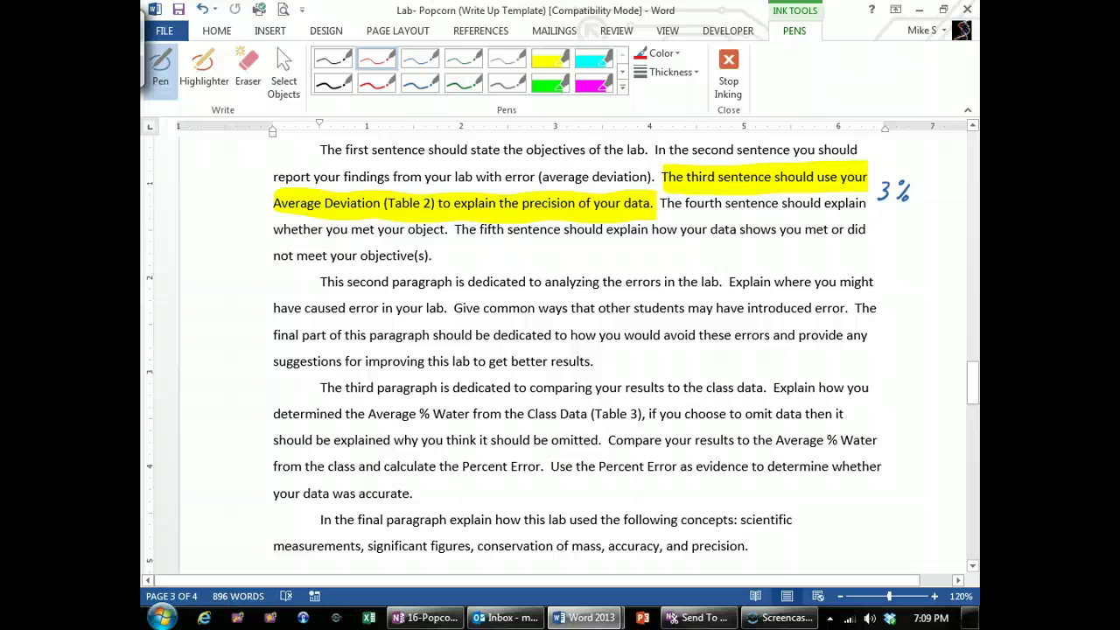
pyautogui.hotkey('ctrl', 'z')
pyautogui.hotkey('ctrl', 'z')
pyautogui.hotkey('ctrl', 'z')
pyautogui.hotkey('ctrl', 'z')
pyautogui.hotkey('ctrl', 'z')
pyautogui.hotkey('ctrl', 'z')
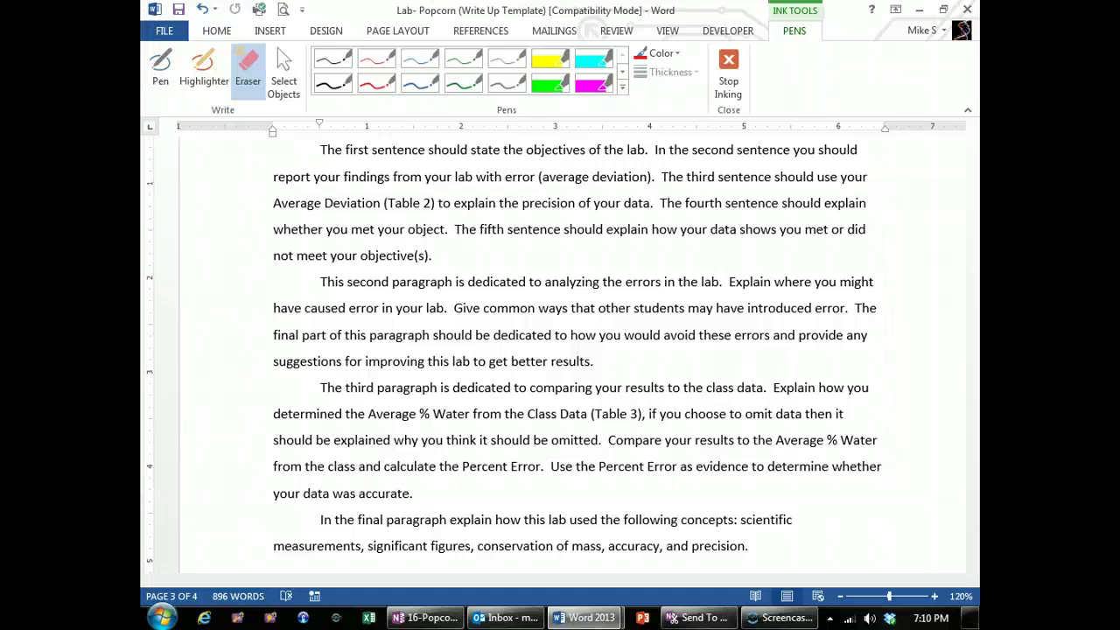
# - Draw a red arrow at the fifth-sentence instruction and a red bracket beside the Conclusion paragraph on analyzing errors
pyautogui.moveTo(917, 231)
pyautogui.mouseDown()
pyautogui.moveTo(870, 239)
pyautogui.moveTo(885, 232)
pyautogui.mouseUp()
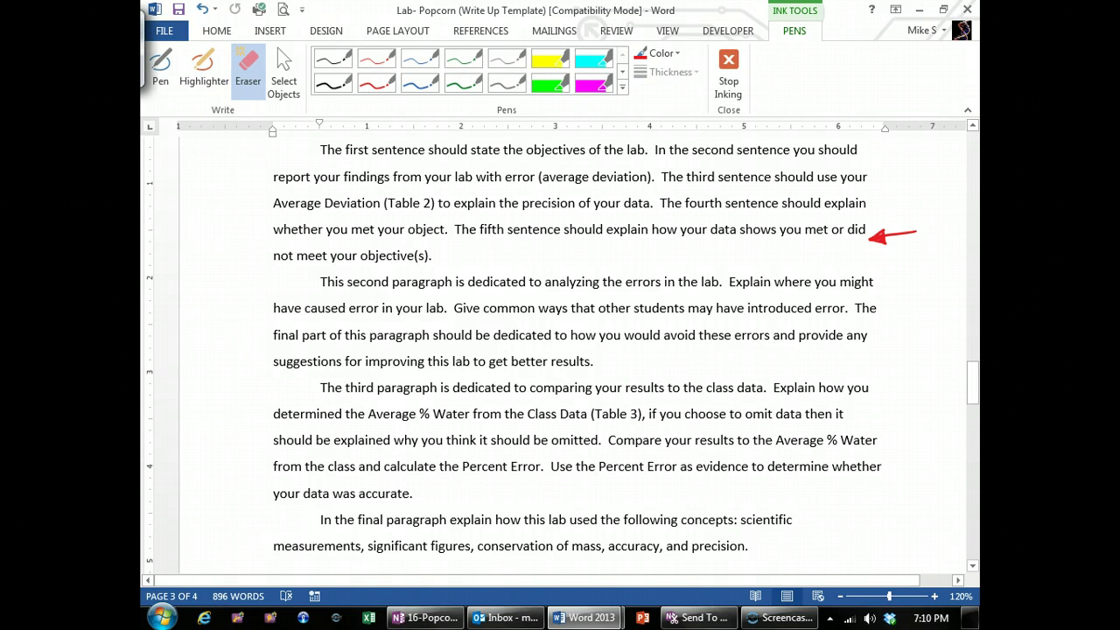
pyautogui.click(160, 70)
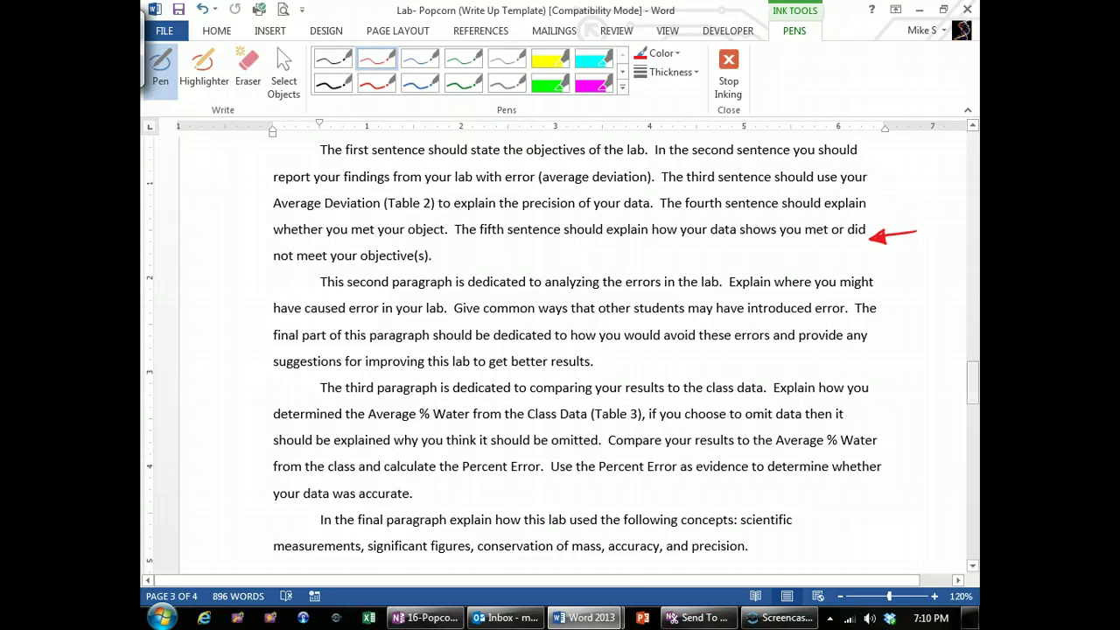
pyautogui.moveTo(972, 385); pyautogui.dragTo(972, 391)
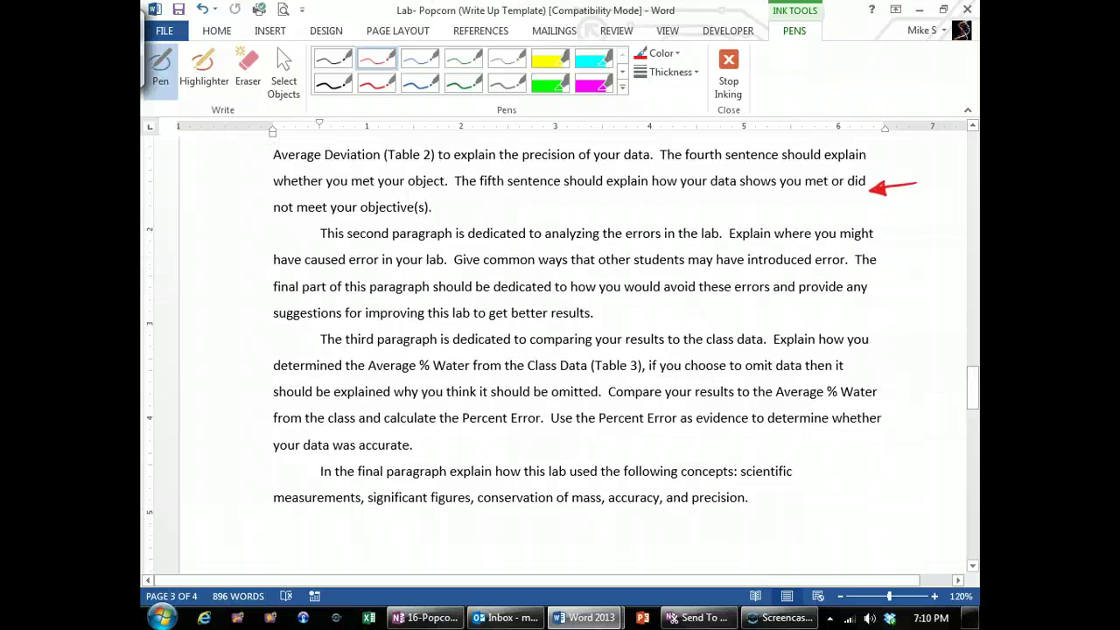
pyautogui.moveTo(294, 220)
pyautogui.mouseDown()
pyautogui.moveTo(252, 318)
pyautogui.moveTo(283, 338)
pyautogui.mouseUp()
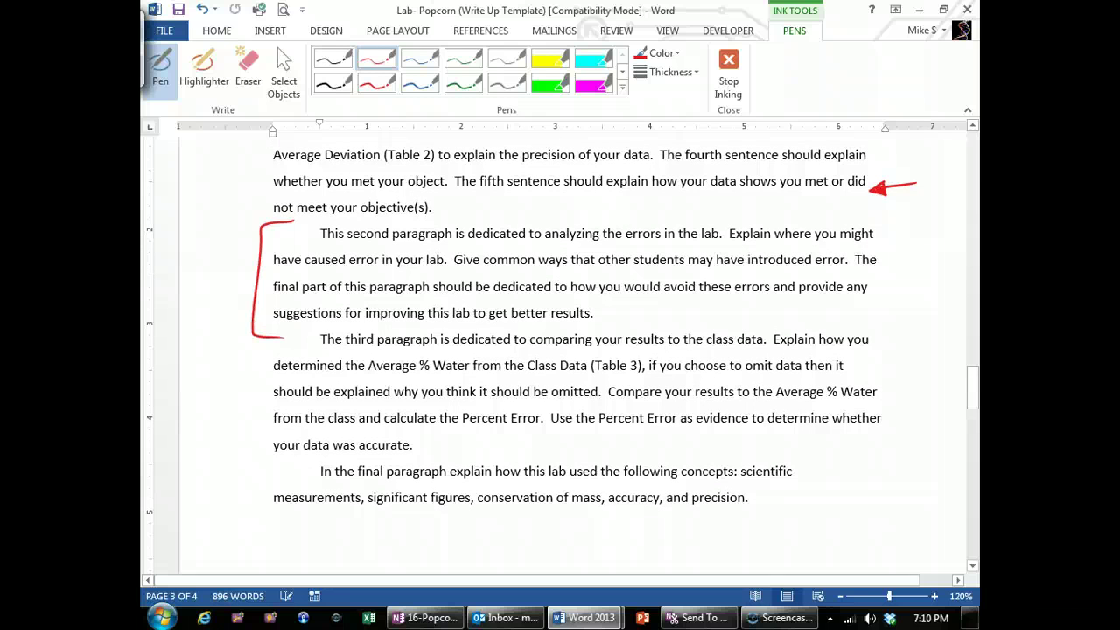
# - Underline in red "the errors", "where you might", "error in your" and "avoid these errors" in the Conclusion's second paragraph
pyautogui.moveTo(585, 242); pyautogui.dragTo(669, 243)
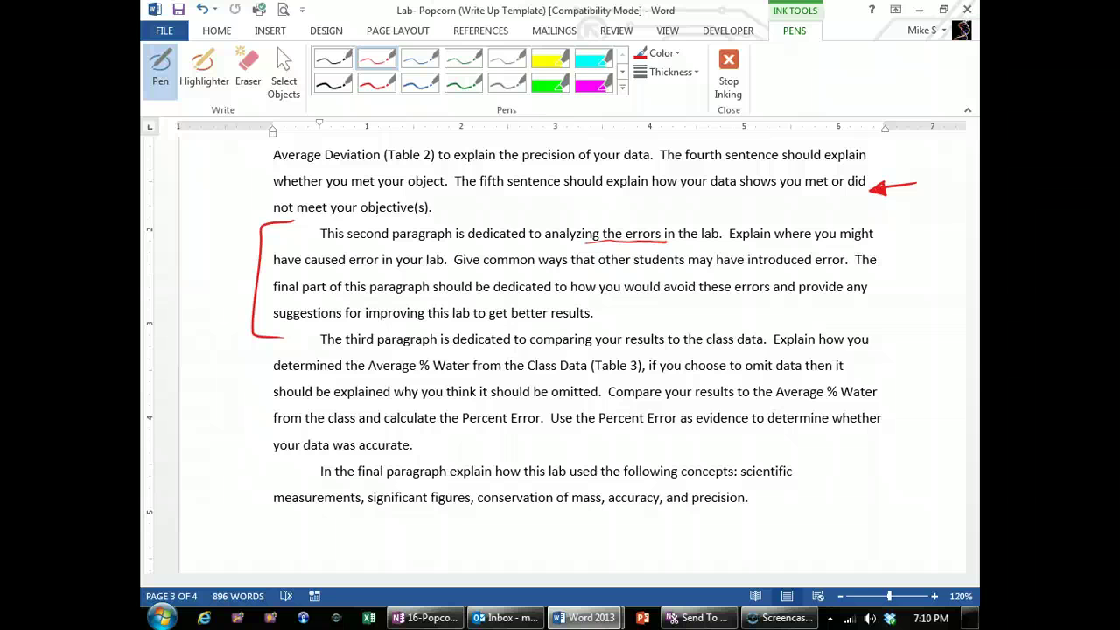
pyautogui.moveTo(775, 241); pyautogui.dragTo(861, 245)
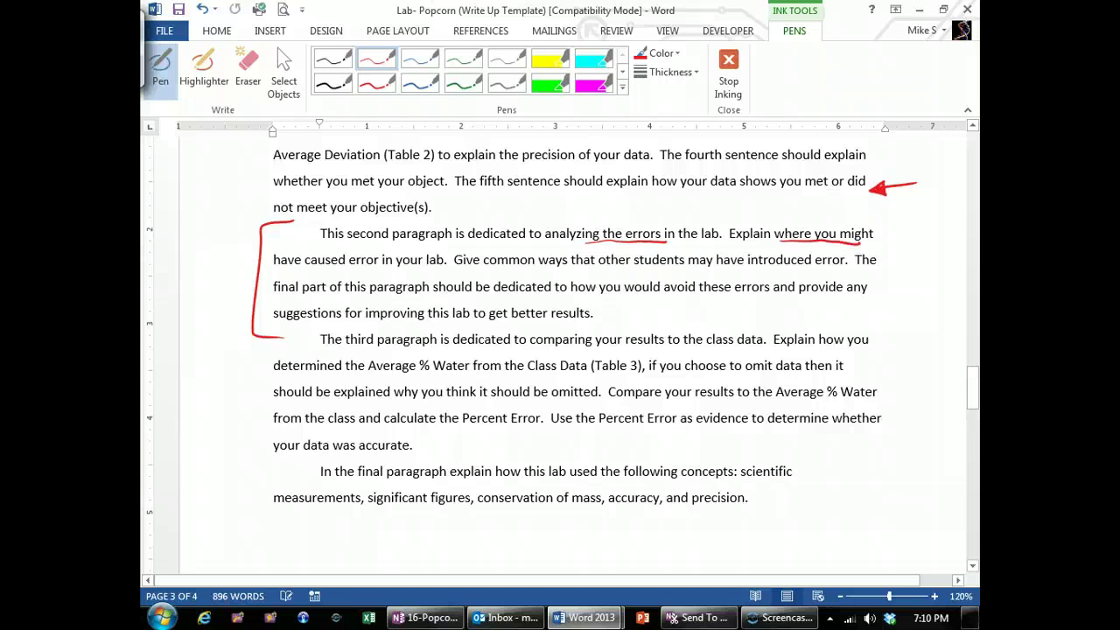
pyautogui.moveTo(341, 274); pyautogui.dragTo(412, 271)
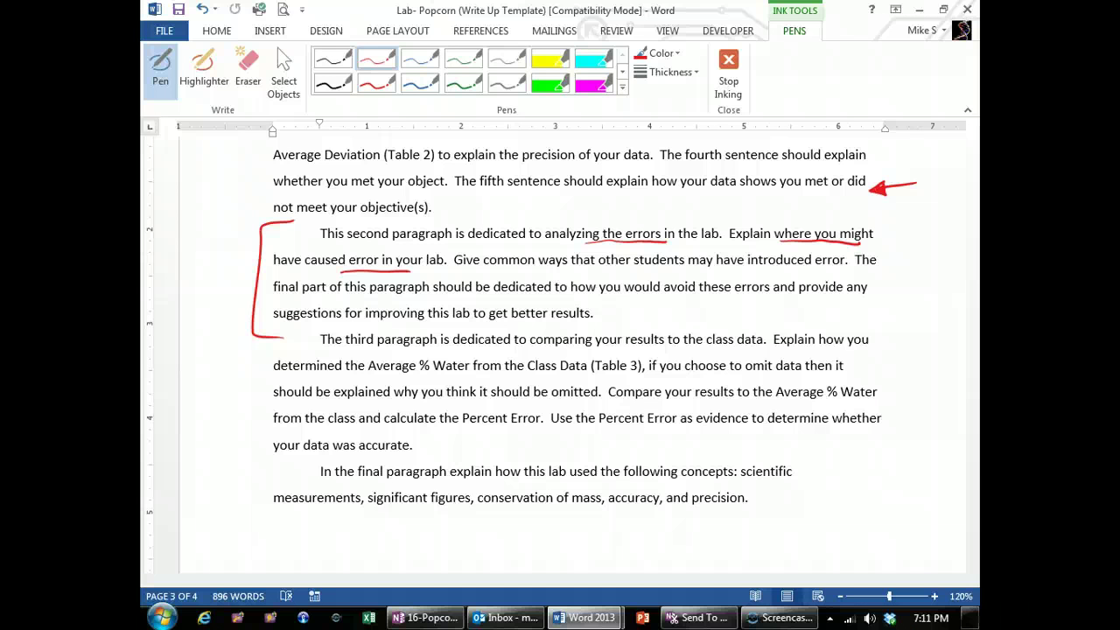
pyautogui.moveTo(665, 294); pyautogui.dragTo(786, 289)
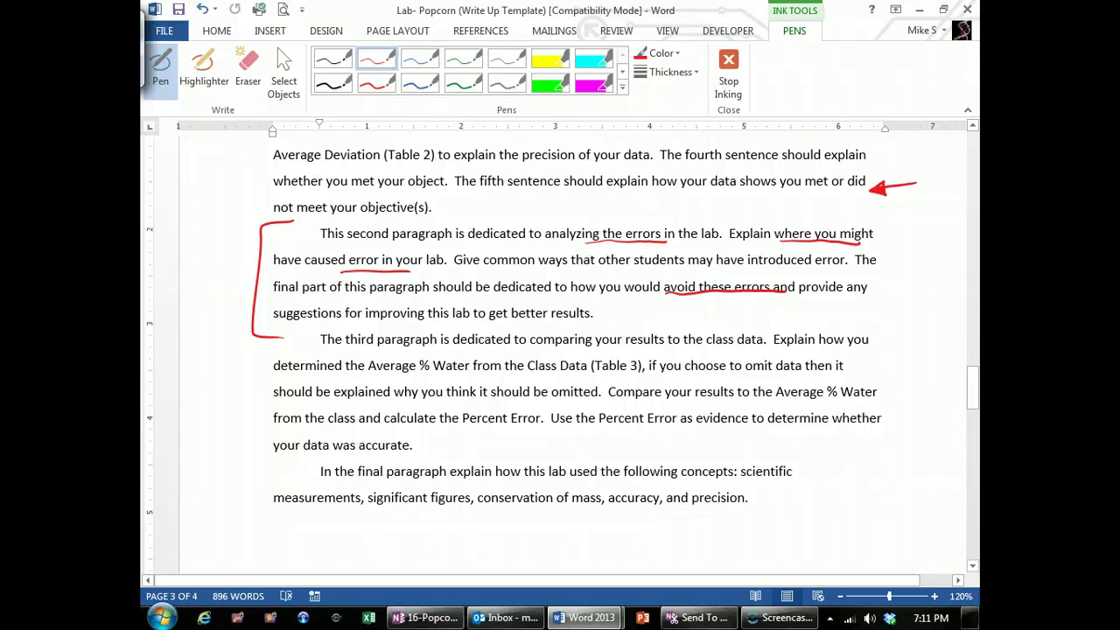
# - Highlight in yellow "suggestions for improving this lab to" in the second paragraph and "to omit data" in the third
pyautogui.click(552, 60)
pyautogui.moveTo(275, 313); pyautogui.dragTo(494, 312)
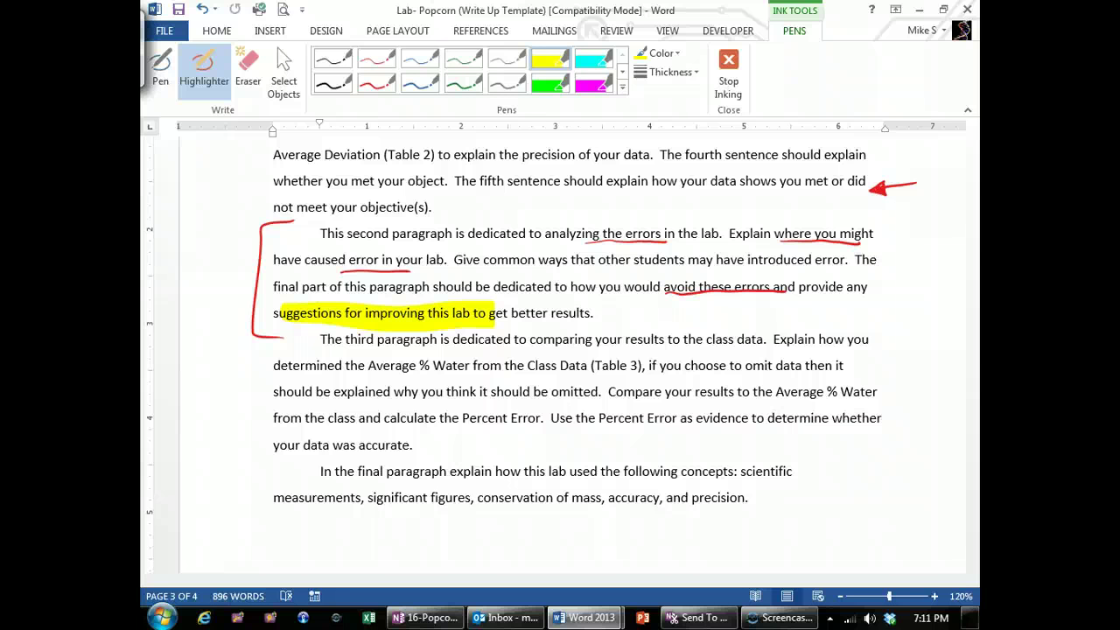
pyautogui.moveTo(730, 366); pyautogui.dragTo(806, 366)
# - Highlight in magenta Table 3's Ave Dev. values from 4.0% to 68.8% and Ave % H2O values from 41.1% to 62.6%
pyautogui.moveTo(972, 385); pyautogui.dragTo(972, 497)
pyautogui.click(593, 59)
pyautogui.click(594, 84)
pyautogui.moveTo(758, 306)
pyautogui.mouseDown()
pyautogui.moveTo(753, 477)
pyautogui.moveTo(770, 468)
pyautogui.moveTo(773, 297)
pyautogui.moveTo(755, 302)
pyautogui.moveTo(761, 458)
pyautogui.mouseUp()
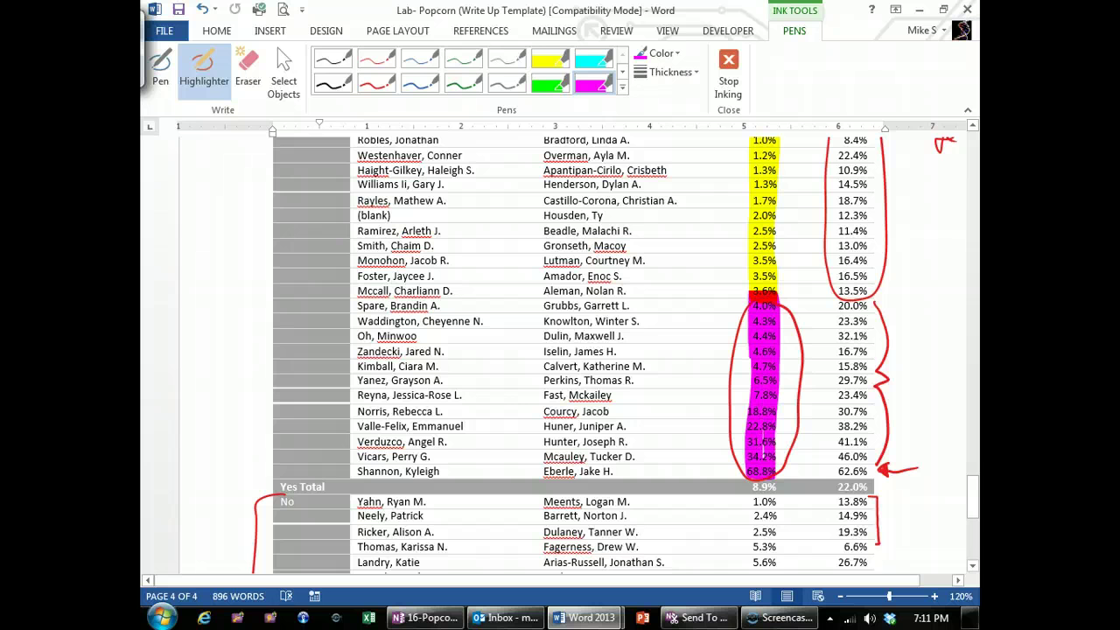
pyautogui.moveTo(837, 437)
pyautogui.mouseDown()
pyautogui.moveTo(868, 443)
pyautogui.moveTo(840, 460)
pyautogui.moveTo(864, 472)
pyautogui.mouseUp()
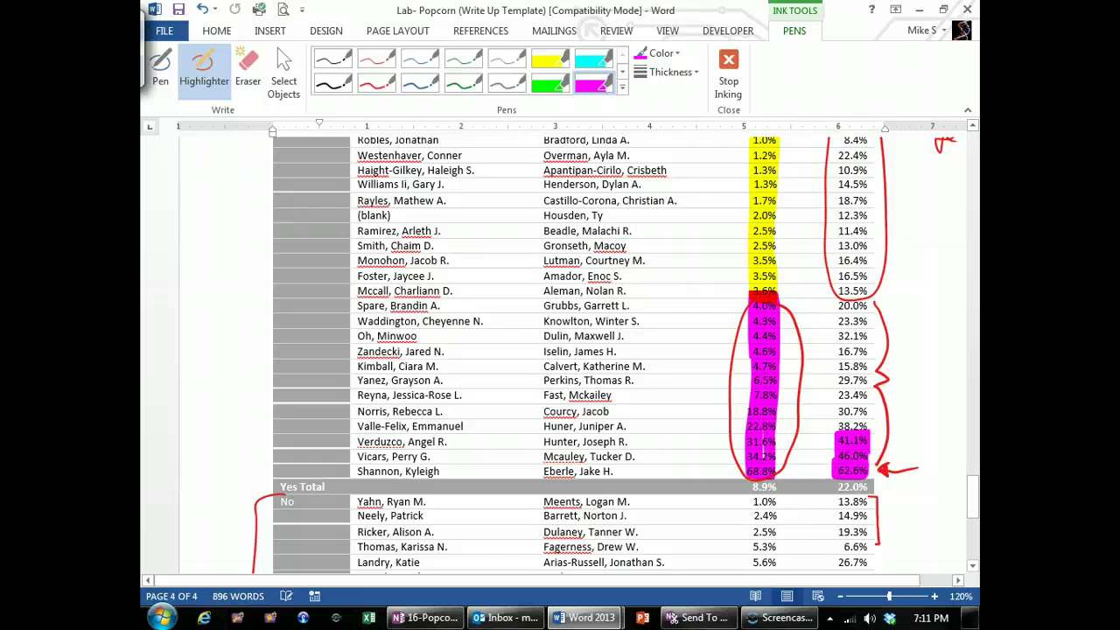
# - Highlight in magenta the "Yes" Calc Check entry in Table 3 and the first "Percent Error" in the Conclusion's third paragraph
pyautogui.scroll(5, 612, 350)
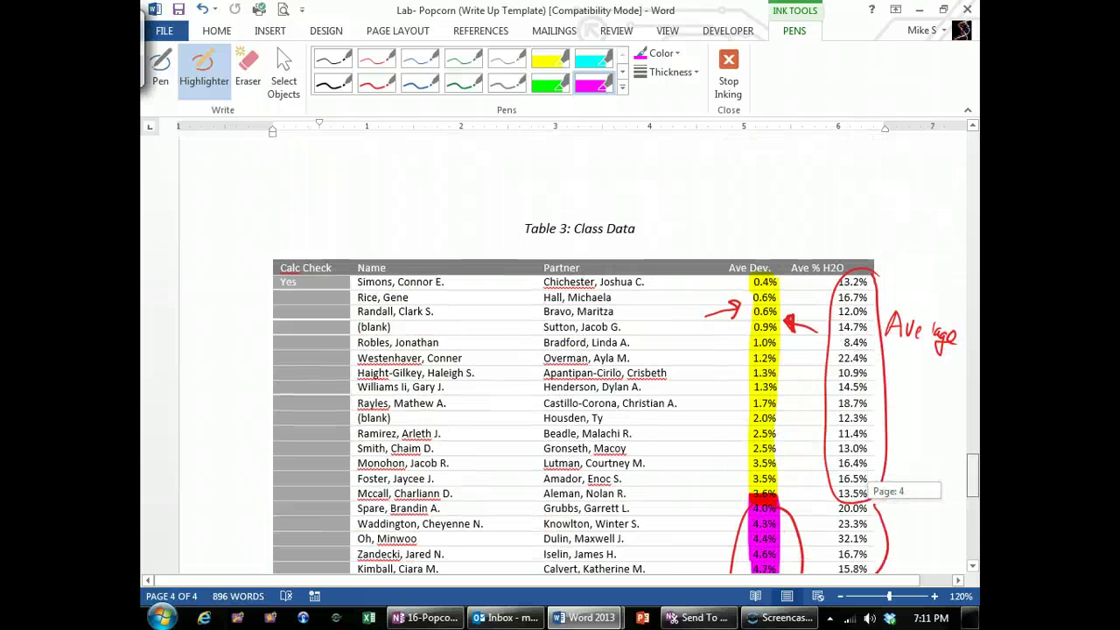
pyautogui.moveTo(275, 288); pyautogui.dragTo(320, 290)
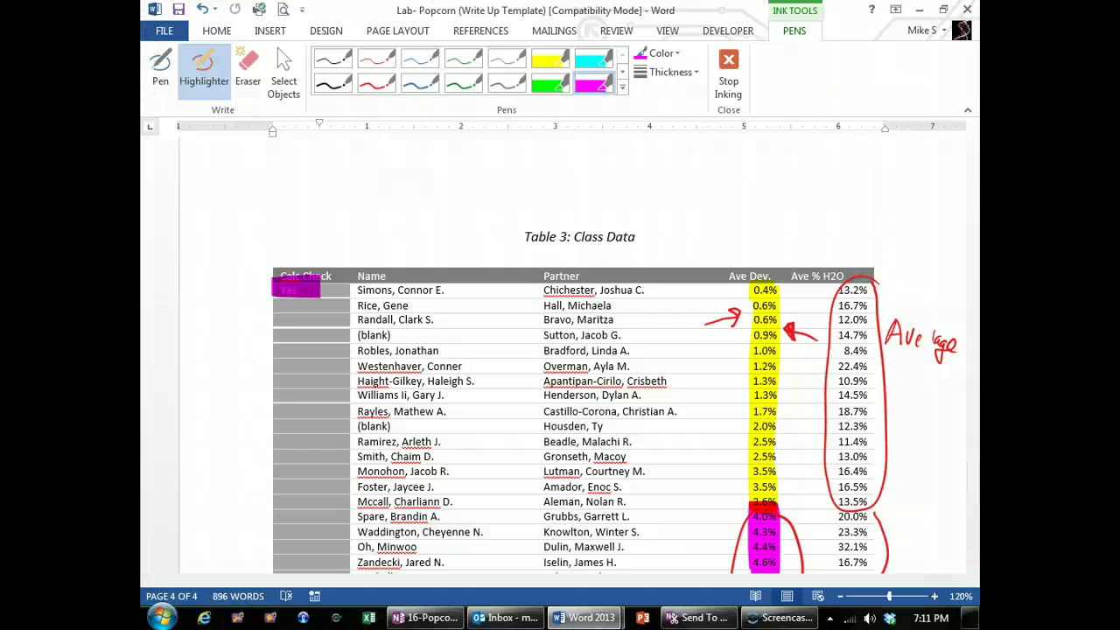
pyautogui.moveTo(973, 484); pyautogui.dragTo(972, 405)
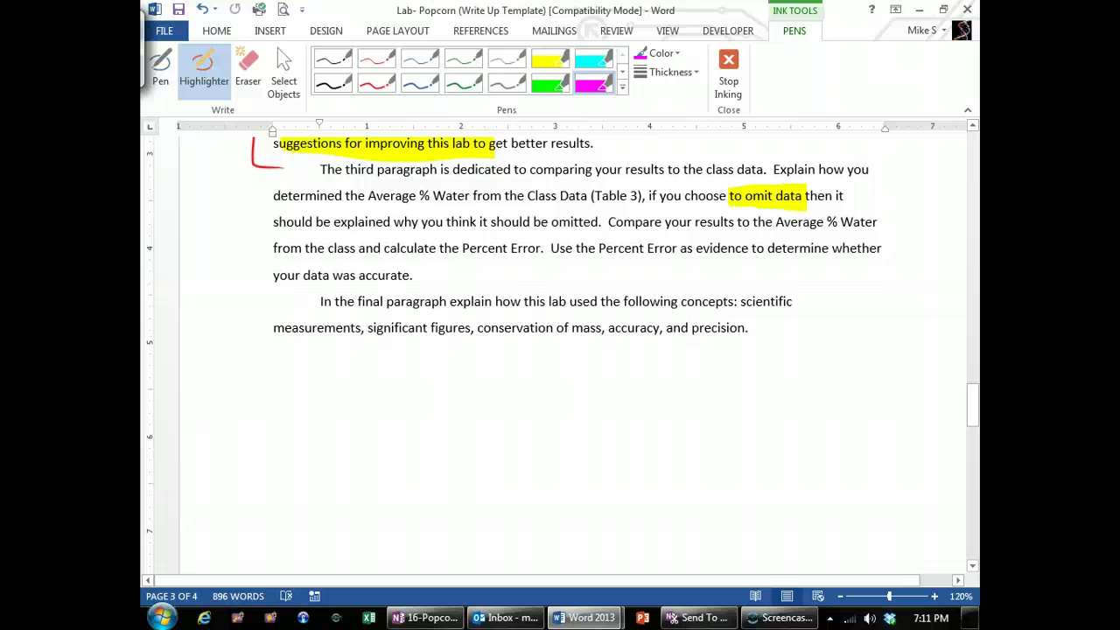
pyautogui.moveTo(462, 249); pyautogui.dragTo(541, 250)
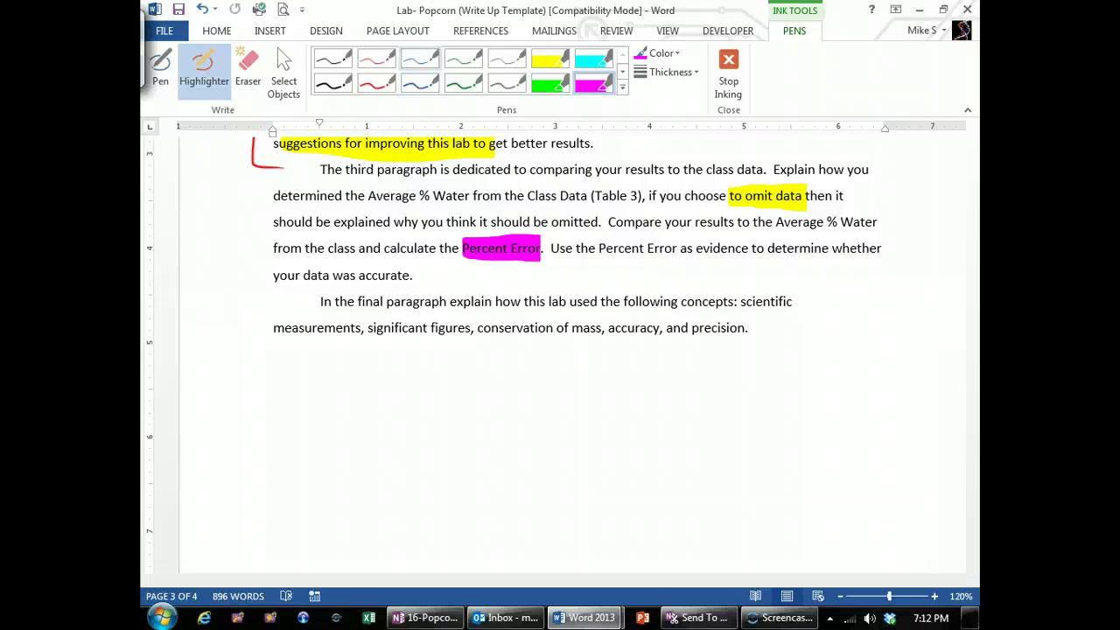
# - Begin a percent error formula in blue ink below the final paragraph, writing "% PE = |Your –"
pyautogui.click(421, 60)
pyautogui.moveTo(523, 371)
pyautogui.mouseDown()
pyautogui.moveTo(504, 394)
pyautogui.moveTo(508, 368)
pyautogui.moveTo(520, 392)
pyautogui.moveTo(549, 380)
pyautogui.moveTo(578, 392)
pyautogui.moveTo(577, 381)
pyautogui.mouseUp()
pyautogui.moveTo(606, 375); pyautogui.dragTo(615, 380)
pyautogui.moveTo(645, 346)
pyautogui.mouseDown()
pyautogui.moveTo(645, 371)
pyautogui.moveTo(685, 369)
pyautogui.mouseUp()
pyautogui.moveTo(688, 370); pyautogui.dragTo(714, 361)
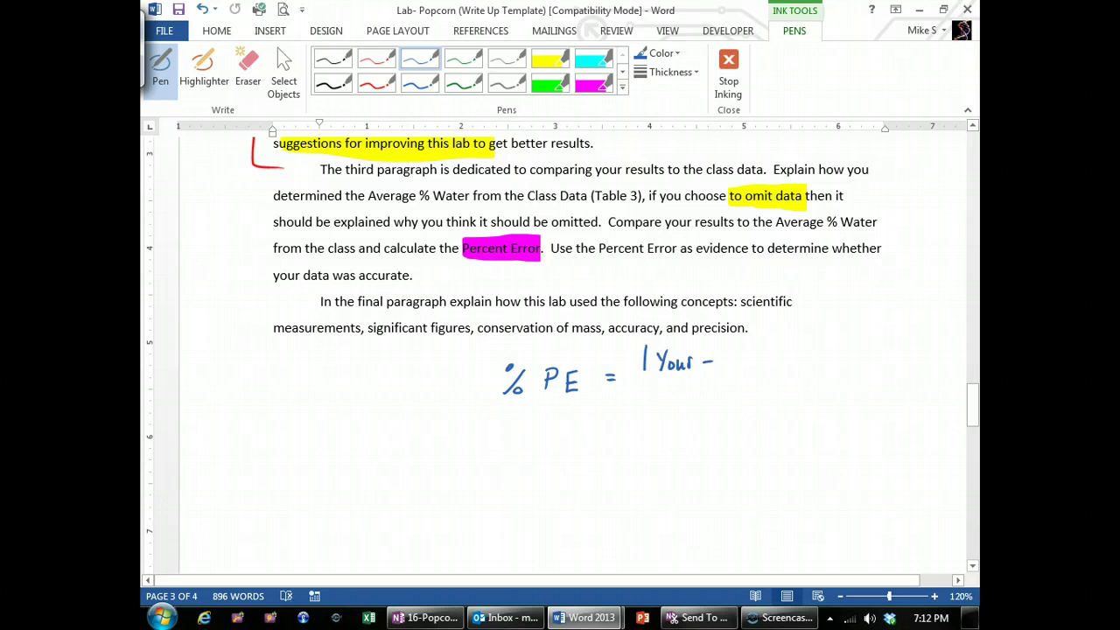
# - Draw blue arrows at the Ave Dev. values 1.3% and 2.5% in Table 3
pyautogui.moveTo(972, 405)
pyautogui.mouseDown()
pyautogui.moveTo(973, 516)
pyautogui.moveTo(972, 484)
pyautogui.mouseUp()
pyautogui.moveTo(699, 405)
pyautogui.mouseDown()
pyautogui.moveTo(737, 380)
pyautogui.moveTo(736, 398)
pyautogui.mouseUp()
pyautogui.moveTo(783, 436)
pyautogui.mouseDown()
pyautogui.moveTo(804, 436)
pyautogui.moveTo(781, 436)
pyautogui.moveTo(793, 443)
pyautogui.mouseUp()
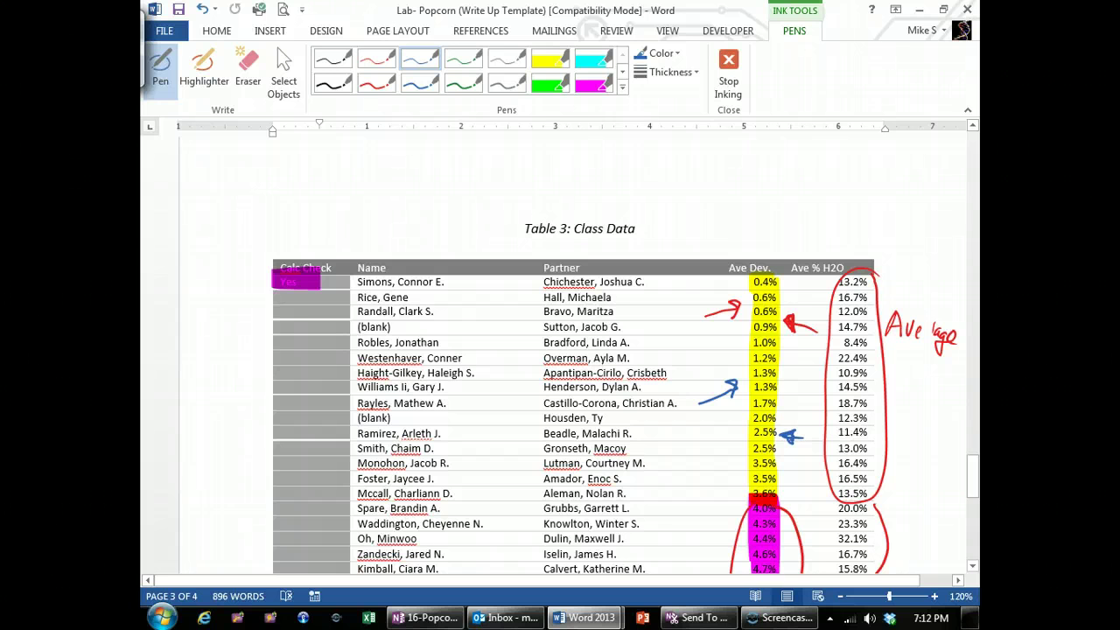
# - In blue, mark Table 3's Ave % H2O column: an arrow at 18.7%, a circled header and a box around 13.2% to 13.5%
pyautogui.moveTo(914, 409); pyautogui.dragTo(873, 408)
pyautogui.moveTo(877, 401); pyautogui.dragTo(874, 405)
pyautogui.moveTo(874, 404); pyautogui.dragTo(881, 410)
pyautogui.moveTo(840, 240)
pyautogui.mouseDown()
pyautogui.moveTo(791, 275)
pyautogui.moveTo(853, 244)
pyautogui.mouseUp()
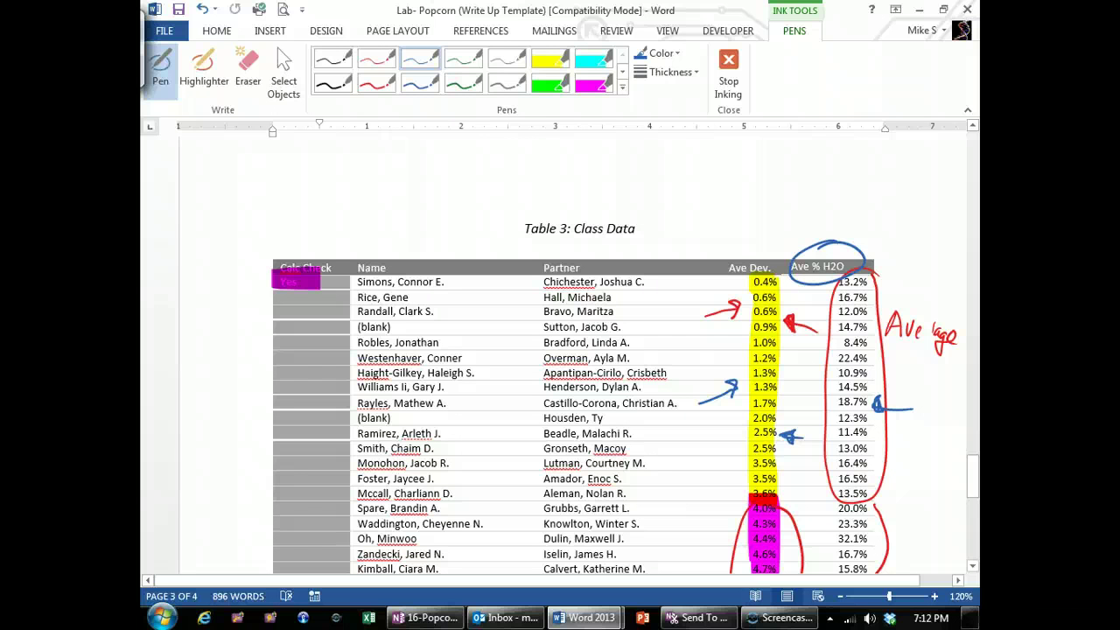
pyautogui.moveTo(872, 279)
pyautogui.mouseDown()
pyautogui.moveTo(871, 485)
pyautogui.moveTo(828, 501)
pyautogui.moveTo(831, 274)
pyautogui.moveTo(870, 276)
pyautogui.mouseUp()
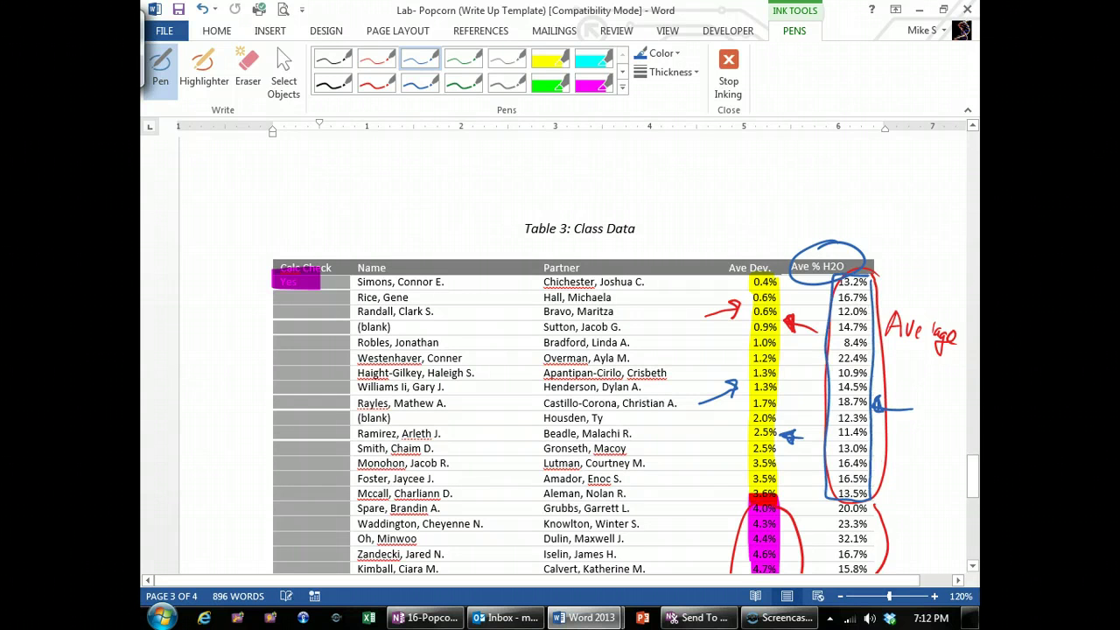
# - Complete the handwritten percent error formula as |Your – Class| over Class, × 100
pyautogui.moveTo(973, 476); pyautogui.dragTo(973, 400)
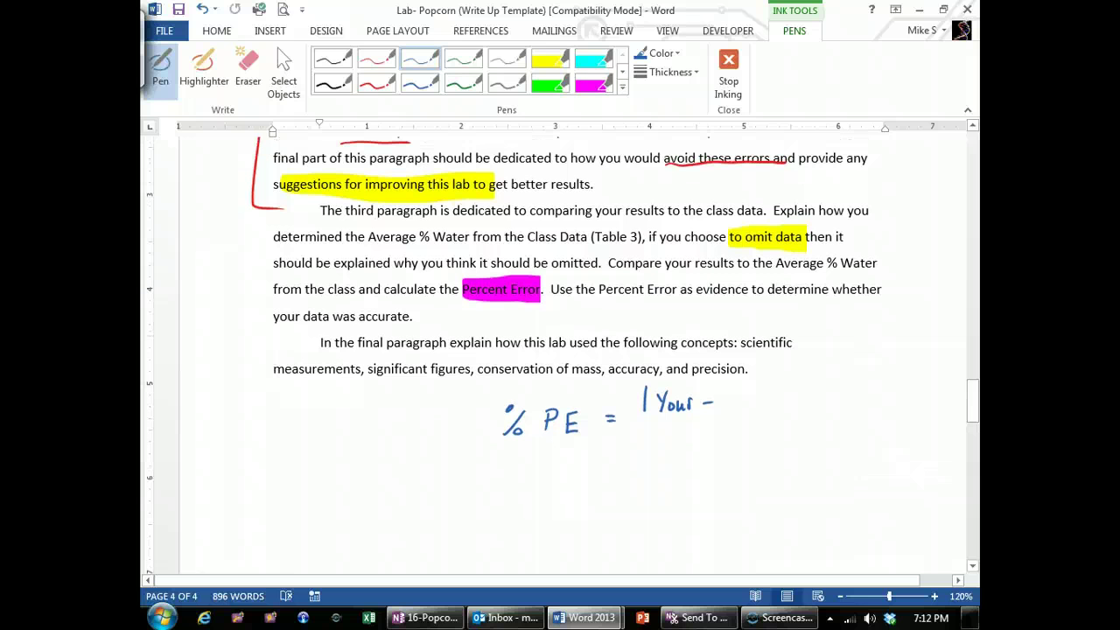
pyautogui.moveTo(738, 390)
pyautogui.mouseDown()
pyautogui.moveTo(737, 403)
pyautogui.moveTo(758, 401)
pyautogui.mouseUp()
pyautogui.moveTo(769, 396)
pyautogui.mouseDown()
pyautogui.moveTo(763, 407)
pyautogui.moveTo(782, 411)
pyautogui.mouseUp()
pyautogui.moveTo(638, 421); pyautogui.dragTo(792, 408)
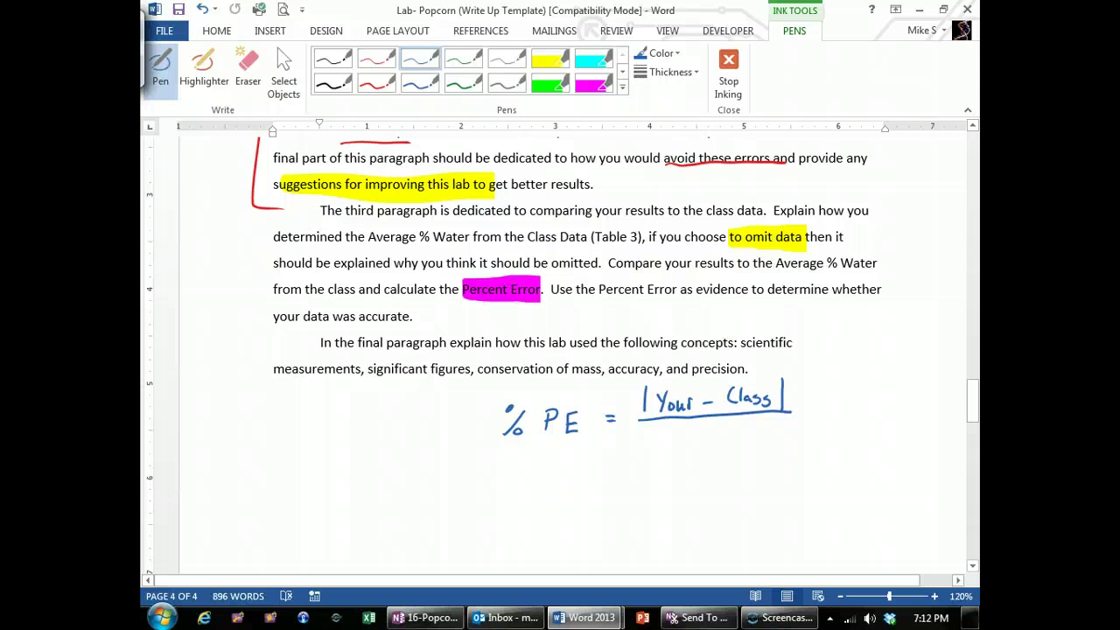
pyautogui.moveTo(690, 428)
pyautogui.mouseDown()
pyautogui.moveTo(688, 445)
pyautogui.moveTo(729, 445)
pyautogui.mouseUp()
pyautogui.moveTo(799, 408)
pyautogui.mouseDown()
pyautogui.moveTo(799, 422)
pyautogui.moveTo(814, 421)
pyautogui.mouseUp()
pyautogui.moveTo(824, 411)
pyautogui.mouseDown()
pyautogui.moveTo(821, 422)
pyautogui.moveTo(828, 414)
pyautogui.mouseUp()
pyautogui.moveTo(836, 411)
pyautogui.mouseDown()
pyautogui.moveTo(832, 421)
pyautogui.moveTo(836, 409)
pyautogui.mouseUp()
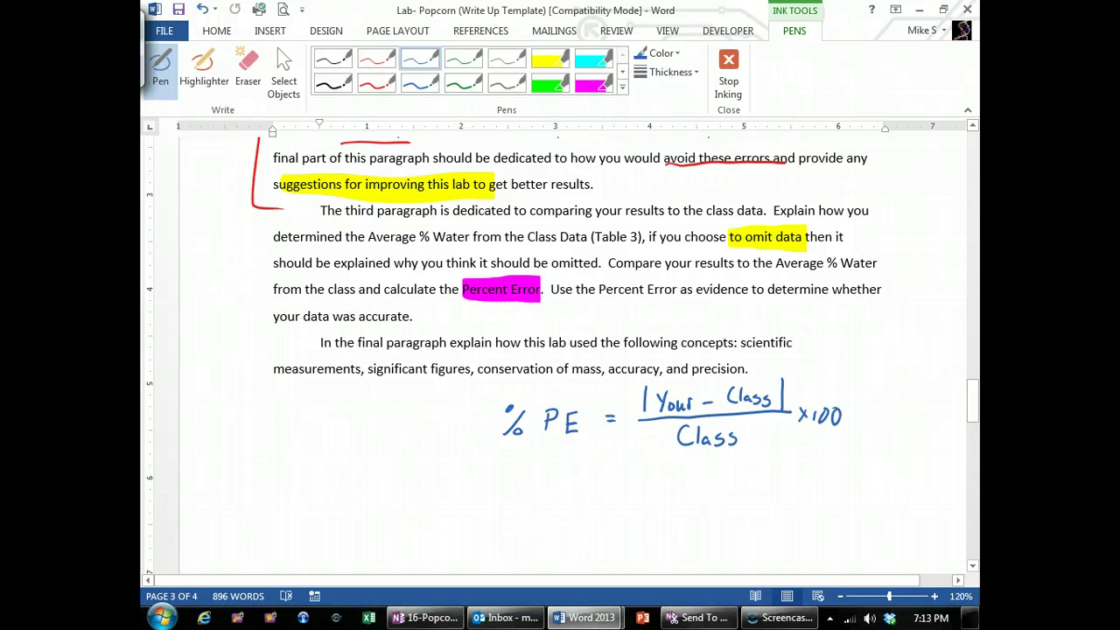
# - Write a worked example in blue under the formula: = |14.0 – 15.0| over 15.0, × 100
pyautogui.moveTo(602, 497); pyautogui.dragTo(680, 483)
pyautogui.moveTo(677, 471)
pyautogui.mouseDown()
pyautogui.moveTo(675, 488)
pyautogui.moveTo(701, 469)
pyautogui.moveTo(743, 484)
pyautogui.moveTo(777, 469)
pyautogui.moveTo(788, 486)
pyautogui.mouseUp()
pyautogui.click(686, 485)
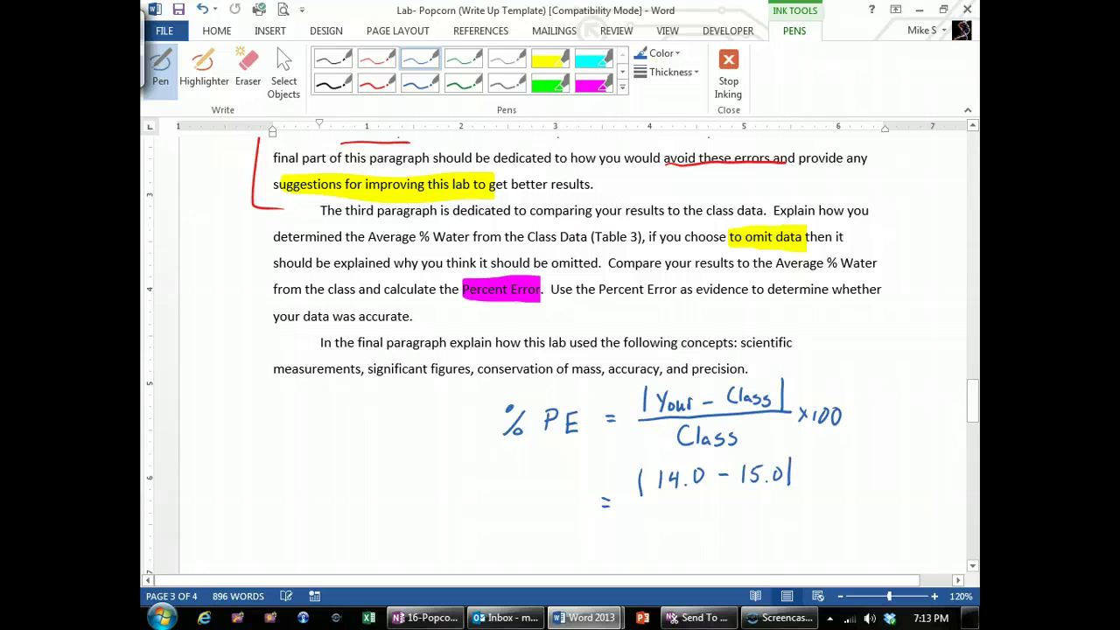
pyautogui.moveTo(640, 461)
pyautogui.mouseDown()
pyautogui.moveTo(640, 495)
pyautogui.moveTo(799, 491)
pyautogui.mouseUp()
pyautogui.moveTo(689, 516); pyautogui.dragTo(688, 534)
pyautogui.moveTo(712, 516)
pyautogui.mouseDown()
pyautogui.moveTo(703, 530)
pyautogui.moveTo(715, 514)
pyautogui.moveTo(743, 513)
pyautogui.mouseUp()
pyautogui.click(723, 530)
pyautogui.moveTo(815, 487); pyautogui.dragTo(825, 496)
pyautogui.moveTo(825, 486)
pyautogui.mouseDown()
pyautogui.moveTo(815, 496)
pyautogui.moveTo(857, 487)
pyautogui.mouseUp()
# - Write the fraction 1/15 below the worked example and a boxed "% 6.6" beside it
pyautogui.moveTo(974, 401); pyautogui.dragTo(973, 410)
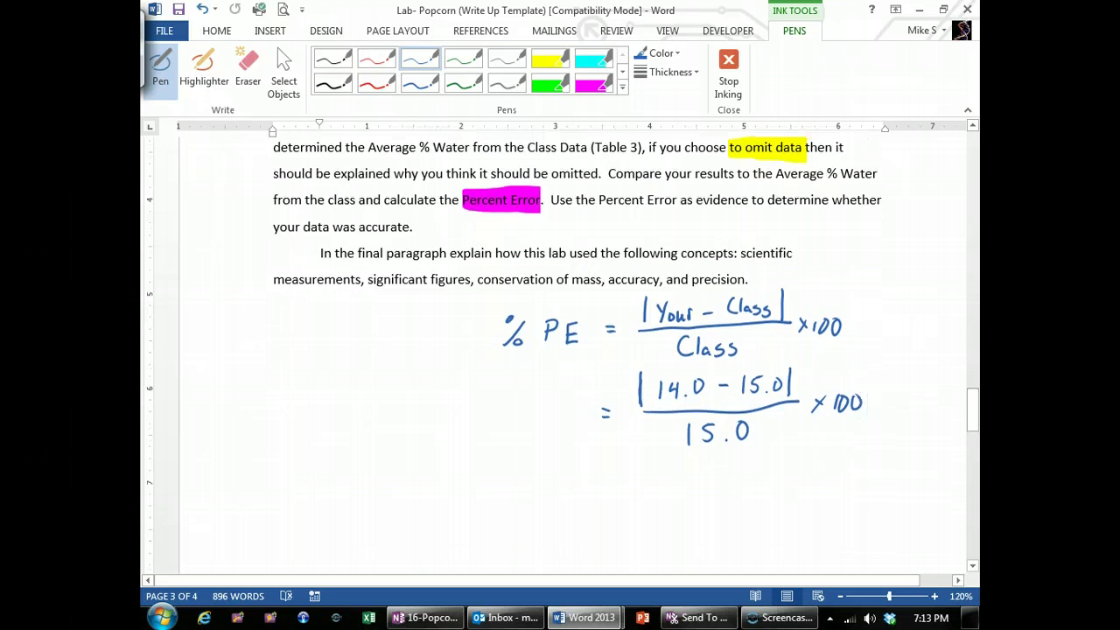
pyautogui.moveTo(694, 466)
pyautogui.mouseDown()
pyautogui.moveTo(693, 483)
pyautogui.moveTo(707, 485)
pyautogui.moveTo(683, 509)
pyautogui.moveTo(708, 492)
pyautogui.mouseUp()
pyautogui.moveTo(507, 471)
pyautogui.mouseDown()
pyautogui.moveTo(494, 495)
pyautogui.moveTo(496, 469)
pyautogui.moveTo(502, 488)
pyautogui.moveTo(542, 484)
pyautogui.moveTo(486, 508)
pyautogui.moveTo(560, 487)
pyautogui.moveTo(495, 455)
pyautogui.mouseUp()
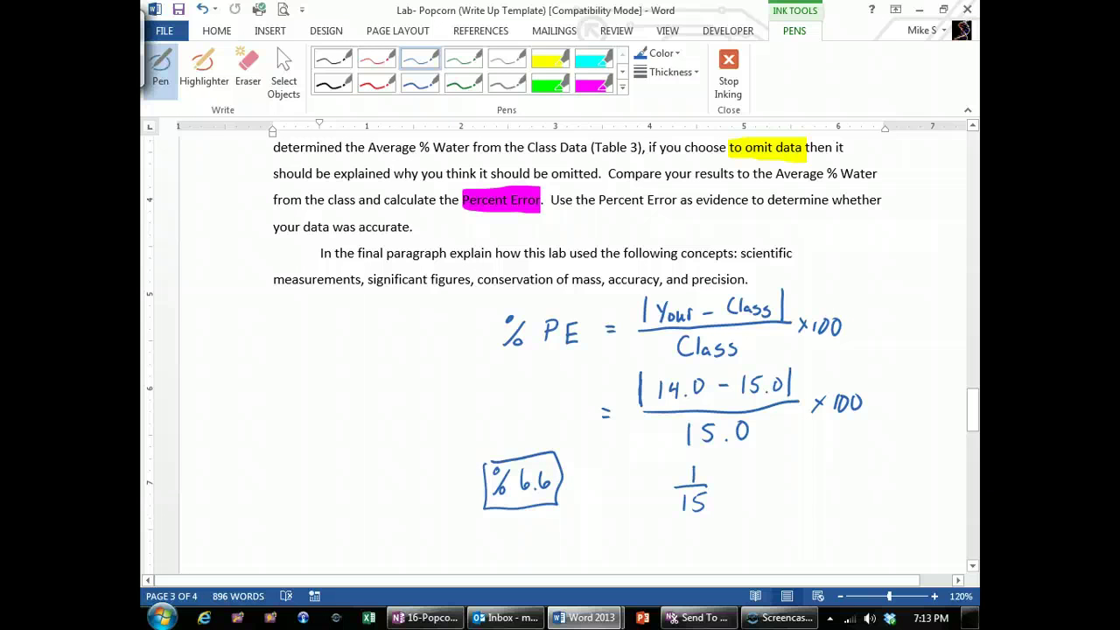
# - Underline "accurate" in blue at the end of the third paragraph and write a boxed "12 – 14" beside it
pyautogui.moveTo(359, 235); pyautogui.dragTo(419, 236)
pyautogui.moveTo(546, 222)
pyautogui.mouseDown()
pyautogui.moveTo(545, 235)
pyautogui.moveTo(598, 224)
pyautogui.moveTo(598, 235)
pyautogui.mouseUp()
pyautogui.moveTo(535, 214)
pyautogui.mouseDown()
pyautogui.moveTo(536, 242)
pyautogui.moveTo(606, 241)
pyautogui.moveTo(603, 212)
pyautogui.moveTo(535, 213)
pyautogui.mouseUp()
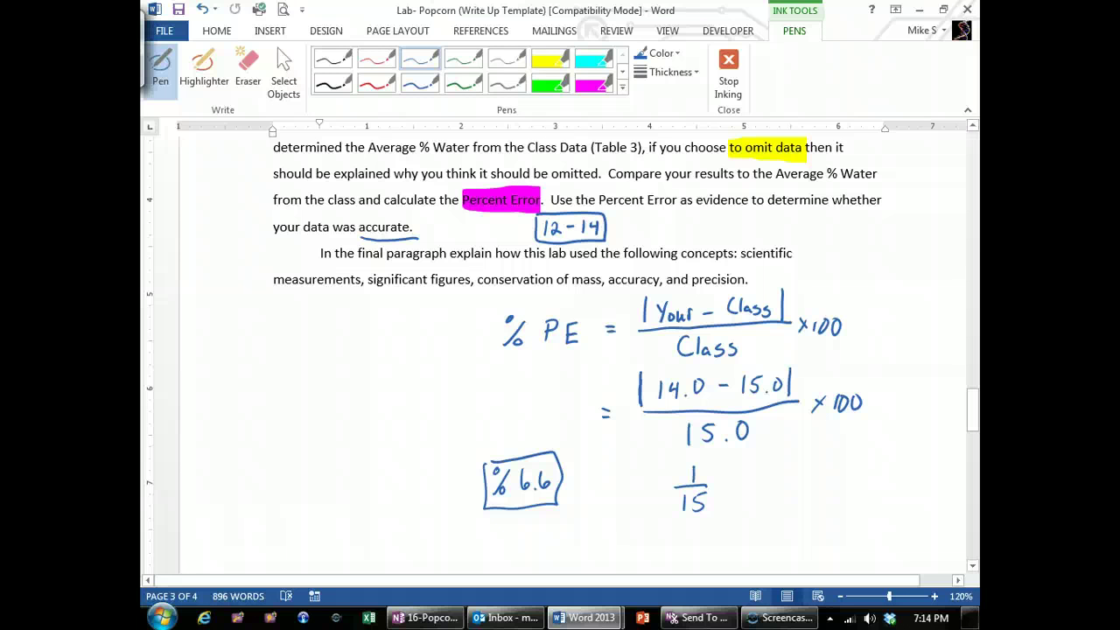
# - Underline in blue the final paragraph's concepts: scientific measurements, significant figures, conservation of mass, accuracy and precision, adding a bracket after "scientific"
pyautogui.moveTo(784, 241)
pyautogui.mouseDown()
pyautogui.moveTo(798, 241)
pyautogui.moveTo(798, 264)
pyautogui.mouseUp()
pyautogui.moveTo(741, 259); pyautogui.dragTo(794, 260)
pyautogui.moveTo(275, 290); pyautogui.dragTo(353, 290)
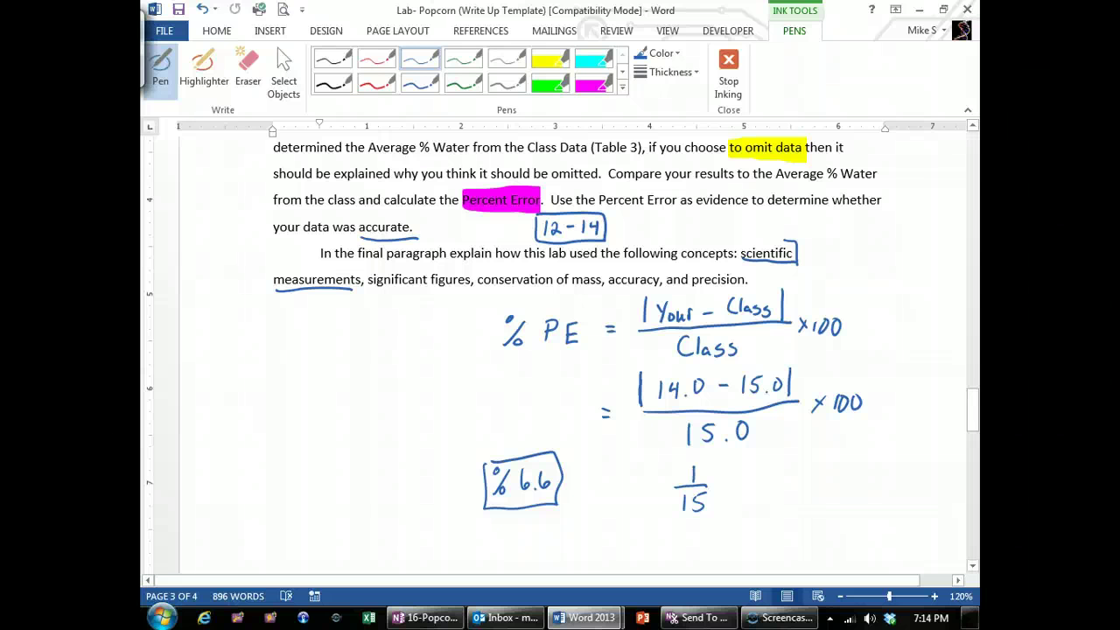
pyautogui.moveTo(374, 294); pyautogui.dragTo(464, 295)
pyautogui.moveTo(492, 294); pyautogui.dragTo(596, 295)
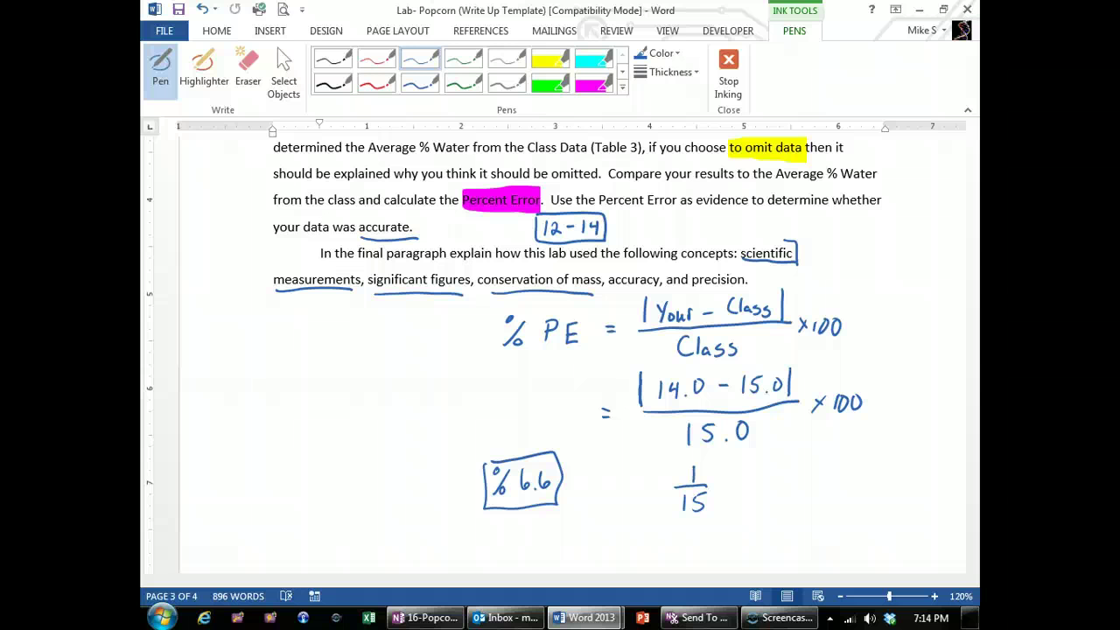
pyautogui.moveTo(606, 293); pyautogui.dragTo(660, 293)
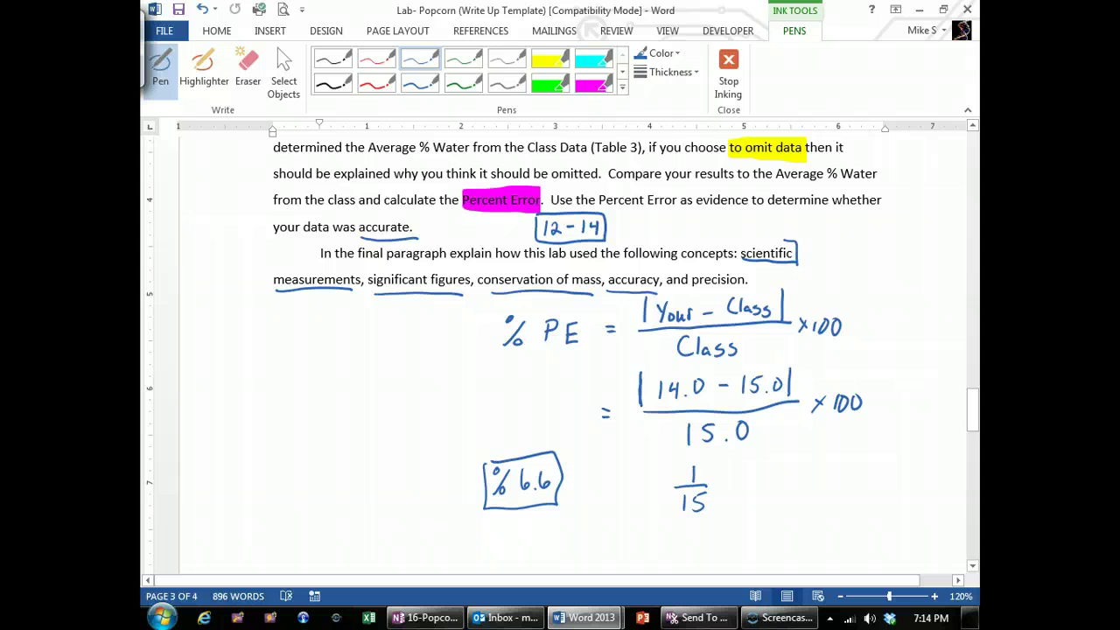
pyautogui.moveTo(688, 289); pyautogui.dragTo(755, 289)
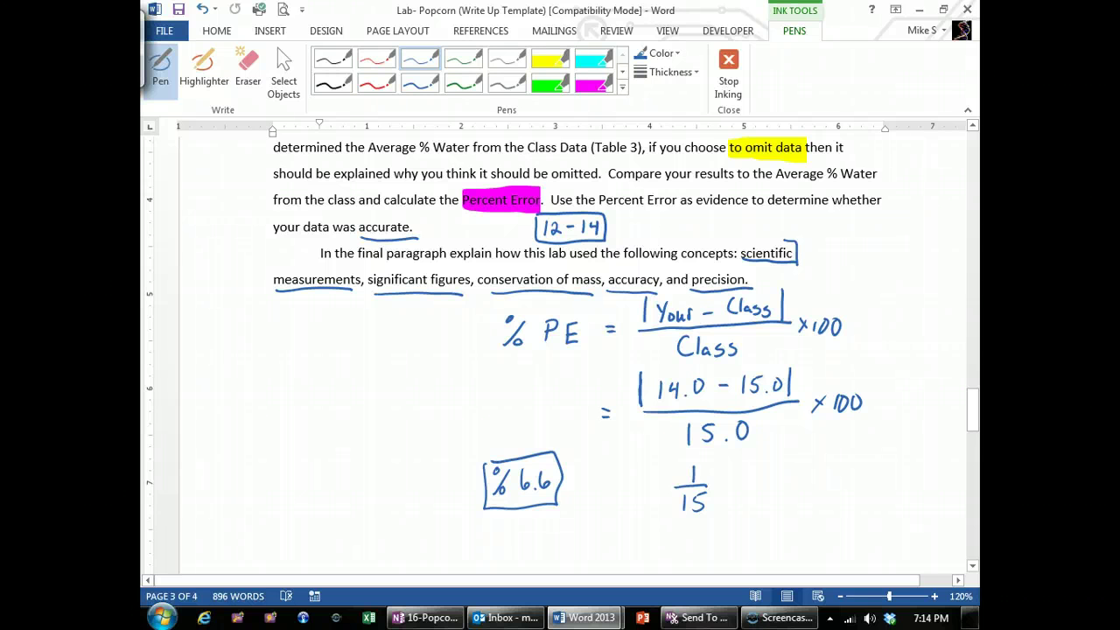